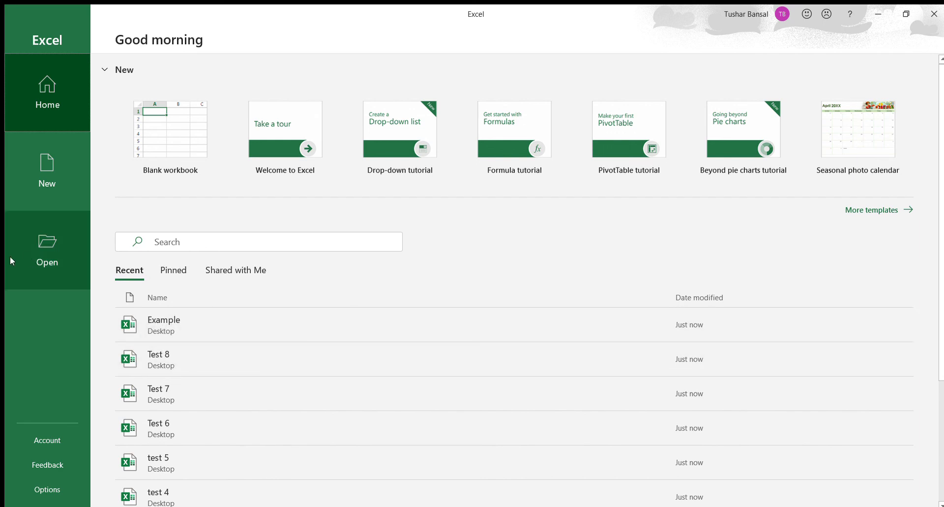
Step: Open the recent workbook Example from the list of recent workbooks
click(35, 252)
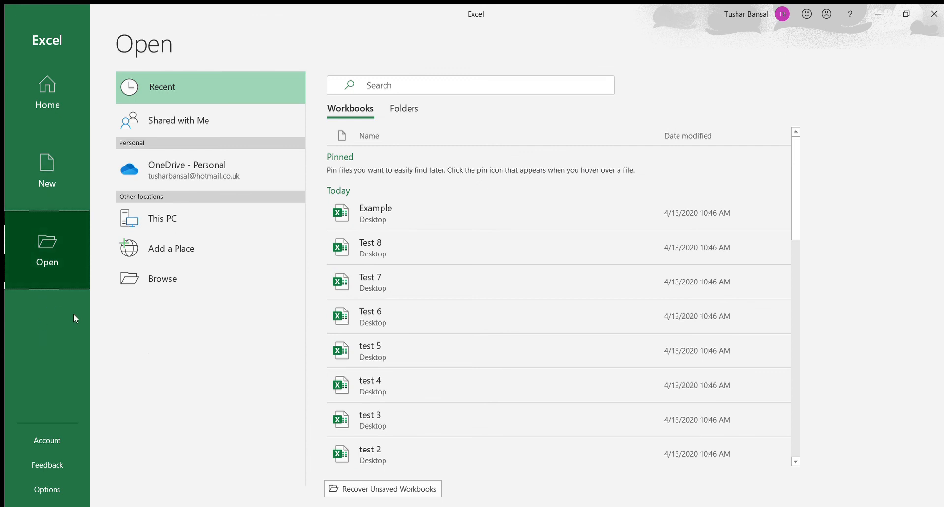
scroll(497, 285, down, 1)
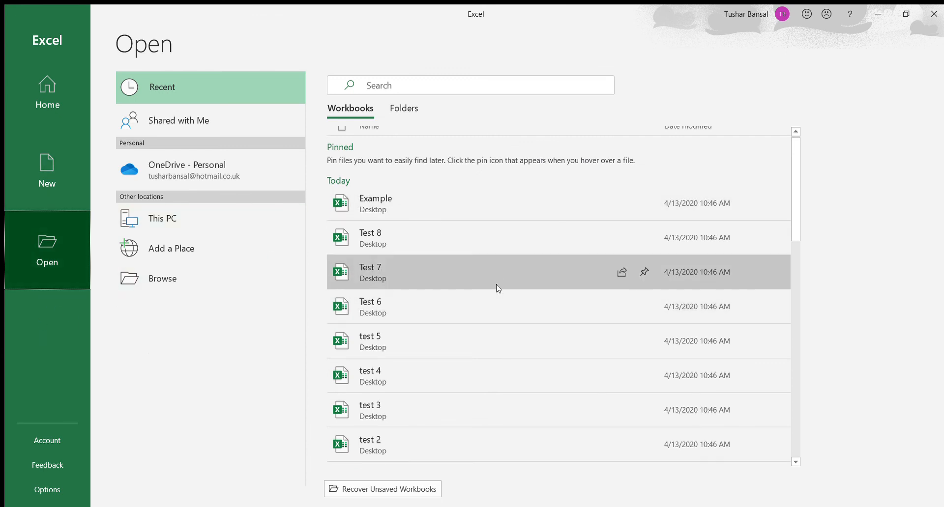
scroll(496, 284, down, 1)
scroll(497, 284, up, 2)
scroll(497, 284, down, 1)
scroll(496, 284, up, 1)
click(382, 210)
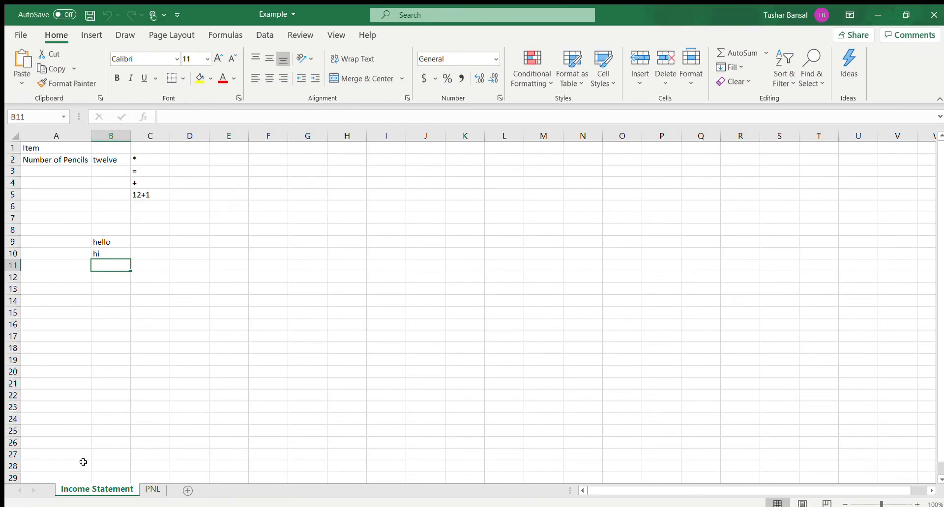
Step: Clear all contents from cells A1:C10 on the Income Statement sheet
drag(35, 149, 142, 247)
key(Delete)
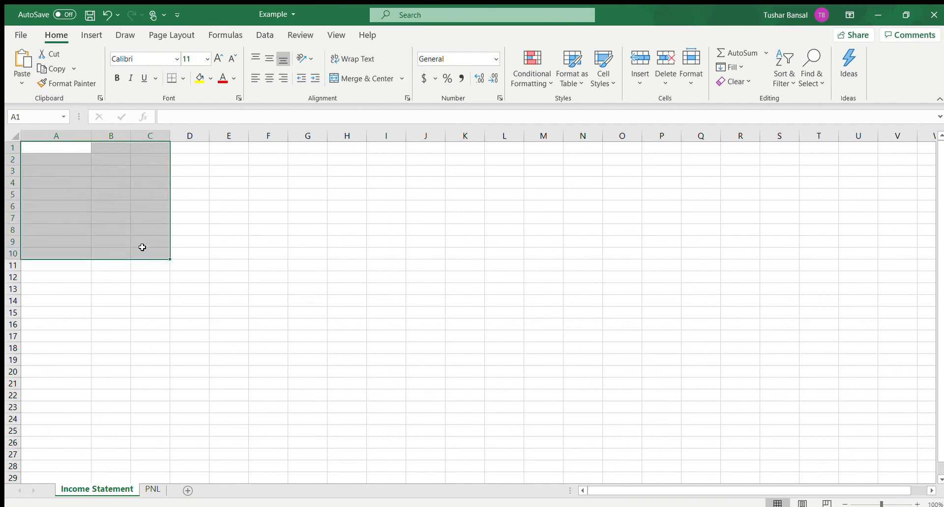
click(270, 262)
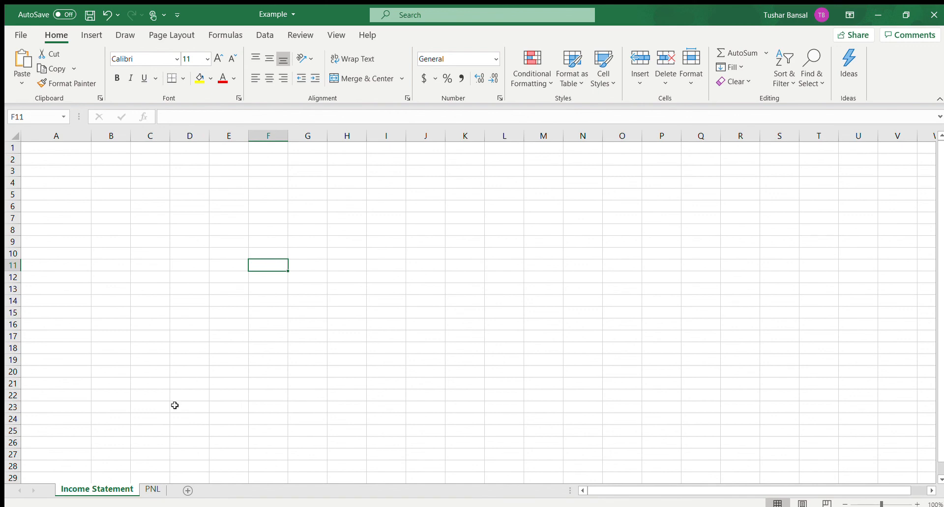
Step: Enter the numbers 1 through 9 down column A in cells A1 to A9
click(74, 149)
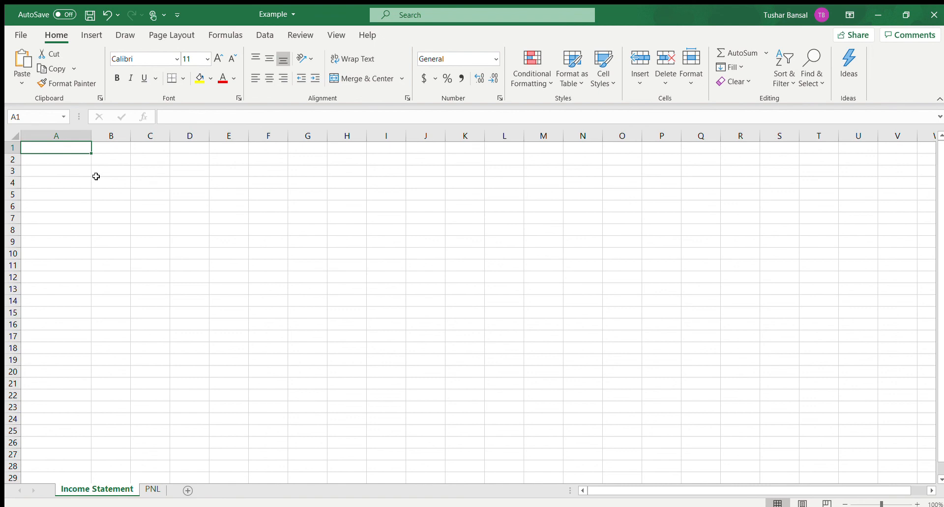
text(1)
key(Return)
text(2)
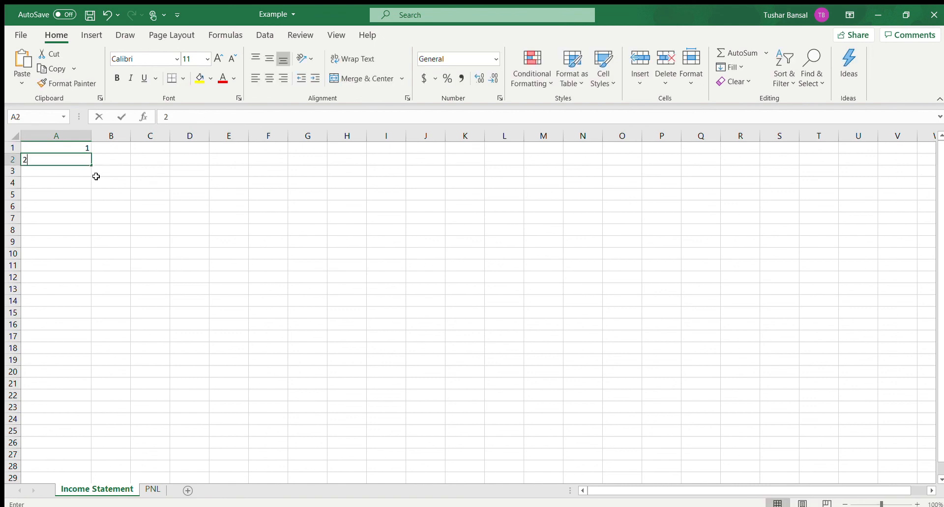
key(Return)
text(4)
key(BackSpace)
text(3)
key(Return)
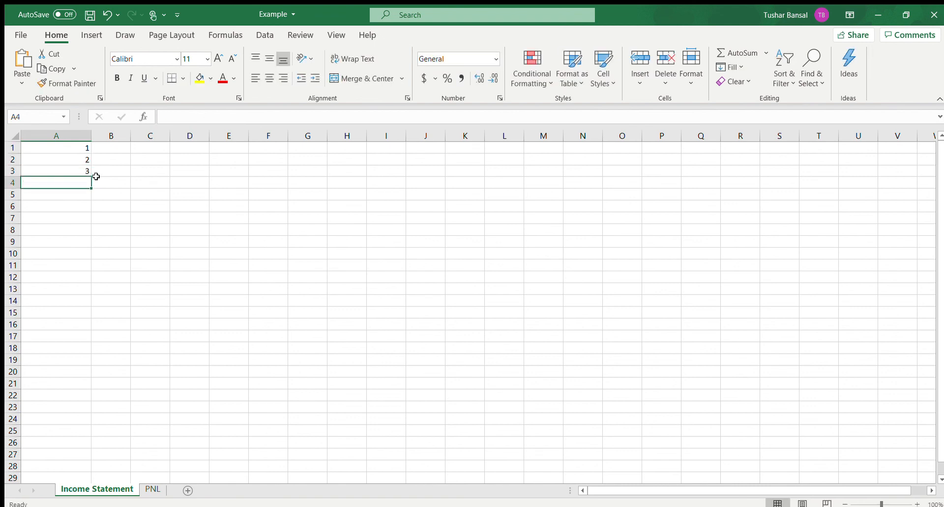
text(4)
key(Return)
text(5 6 7 8)
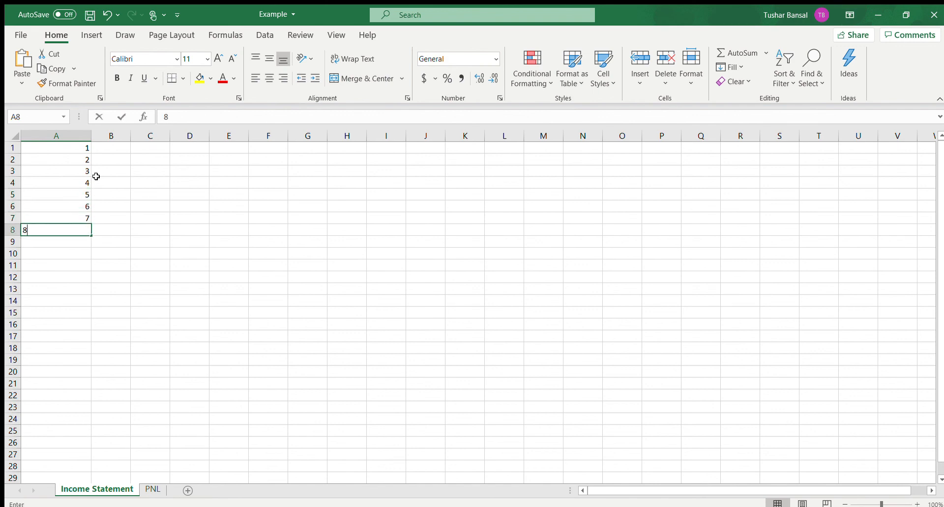
text( 9)
key(Return)
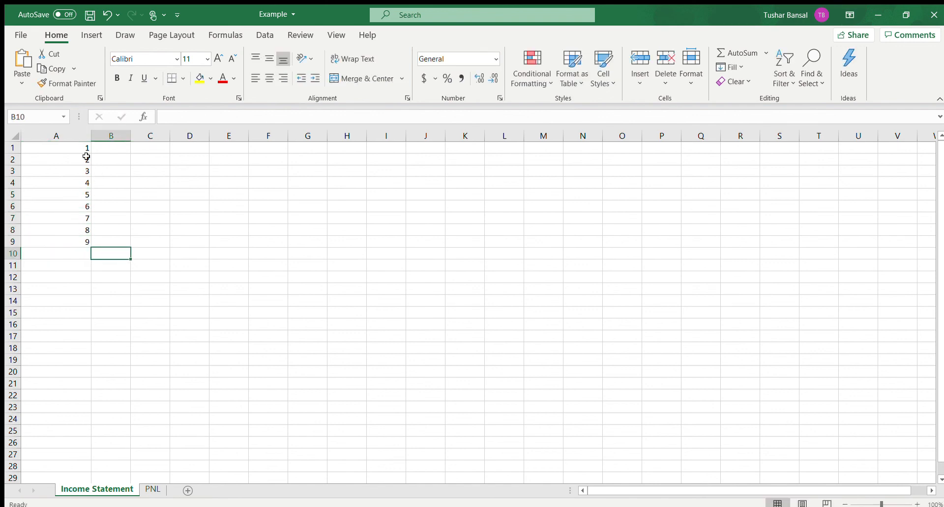
Step: Copy the value in cell A1 and paste it into cell D4
click(65, 147)
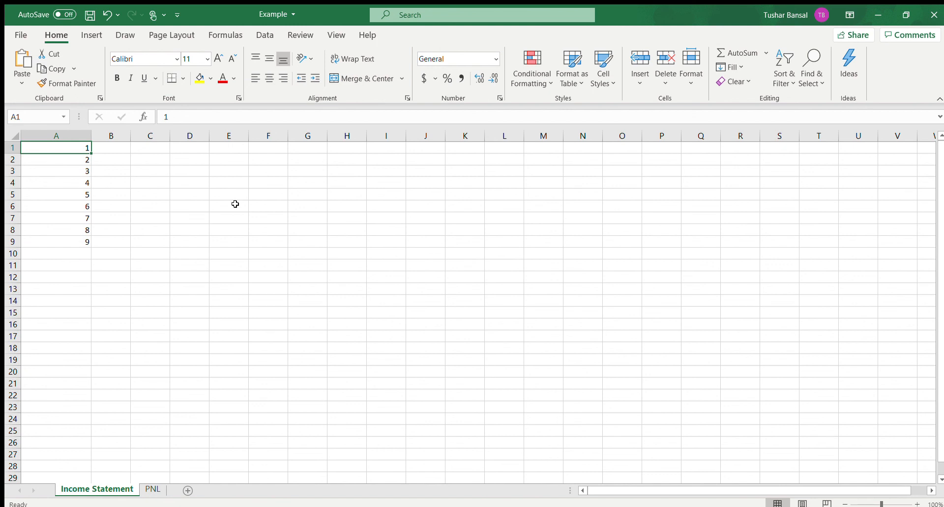
key(ctrl+c)
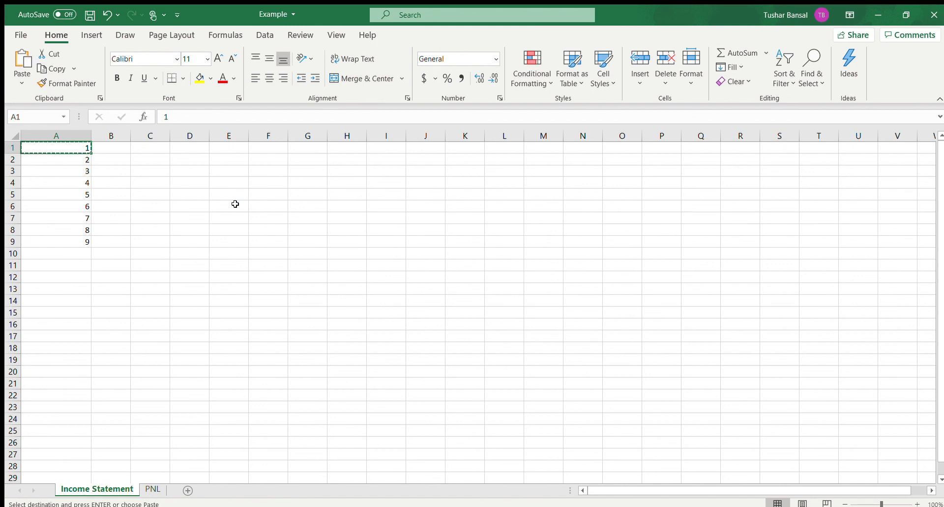
key(Right)
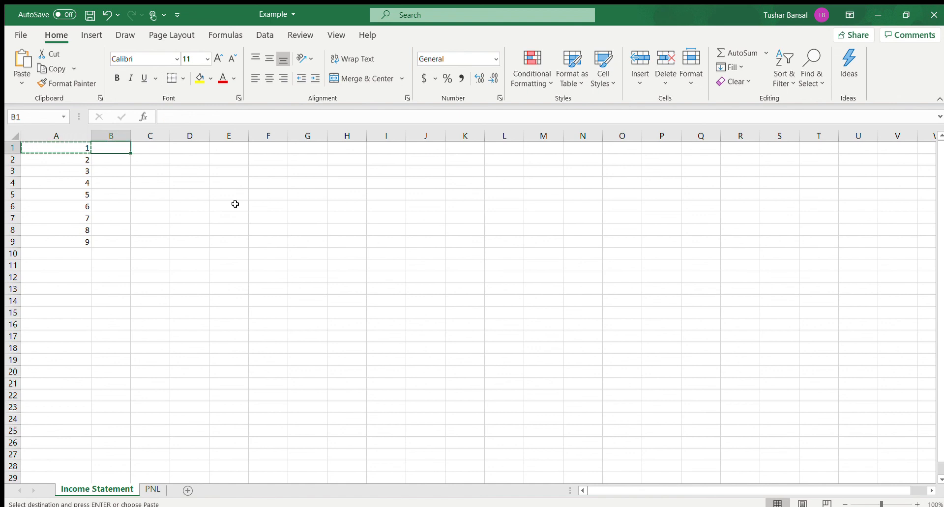
click(172, 184)
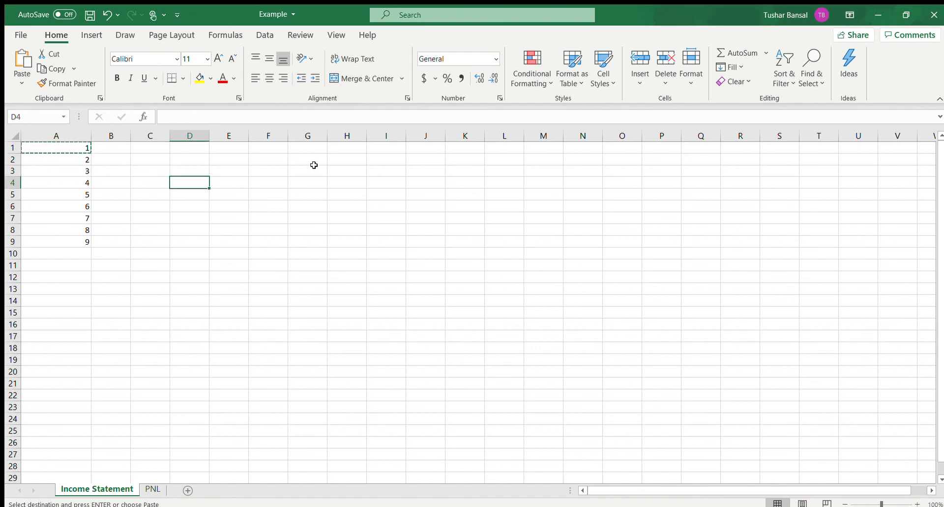
key(ctrl+v)
click(198, 206)
Step: Delete the pasted value from cell D4
click(89, 148)
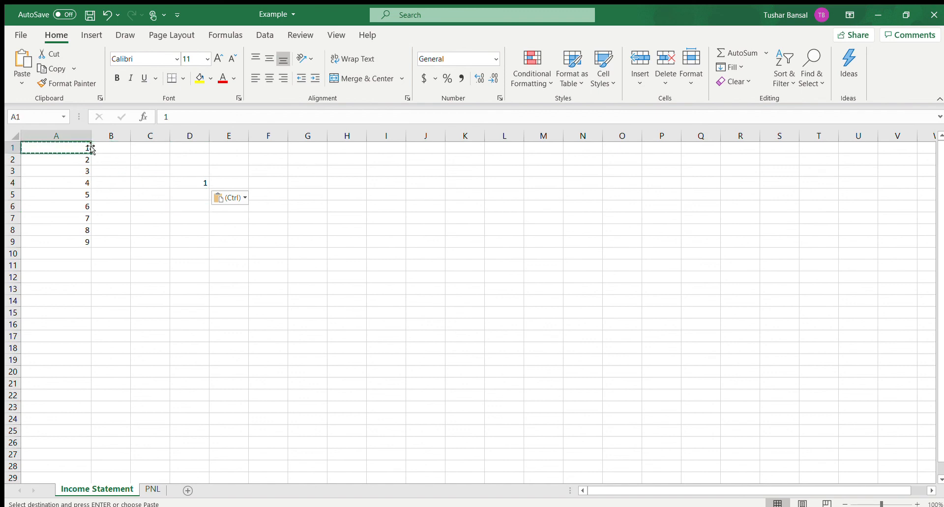
click(214, 185)
click(196, 185)
key(BackSpace)
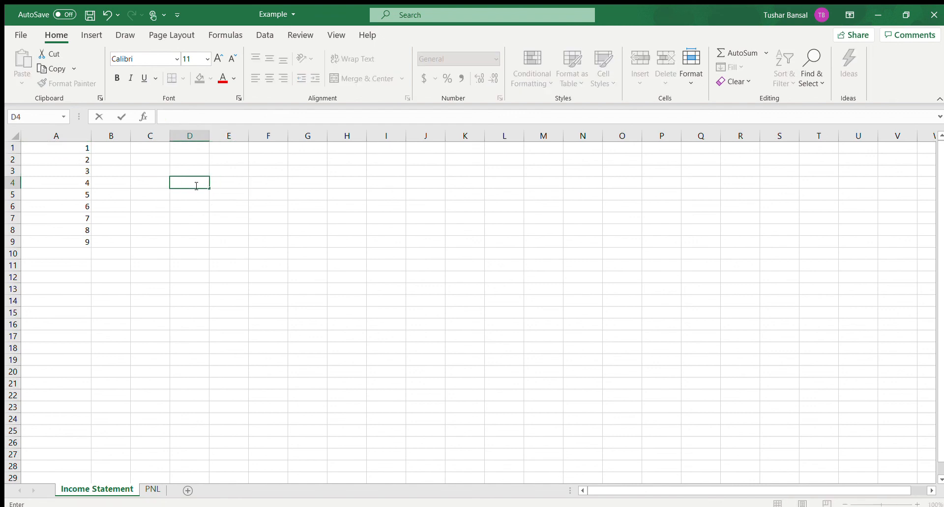
Step: Cut the value from cell A1 and paste it into D4, and undo the move
click(58, 148)
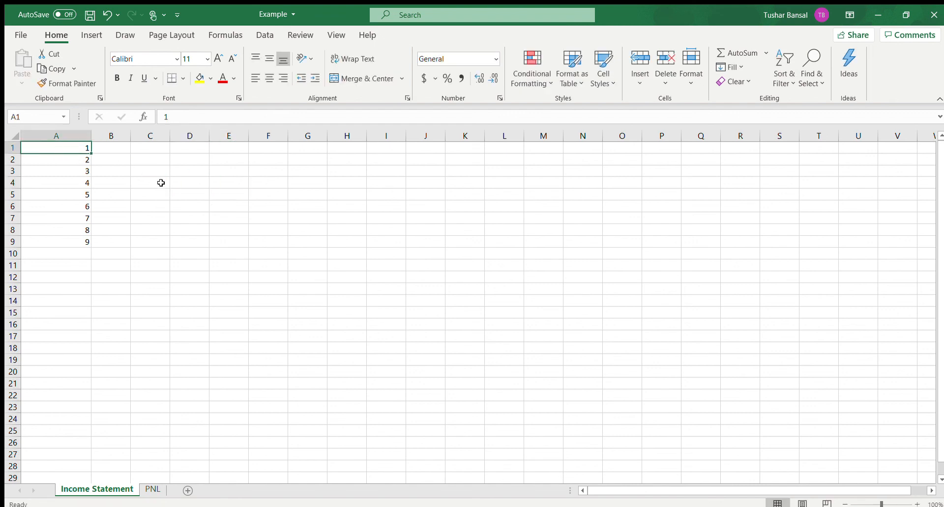
key(ctrl+c)
click(182, 182)
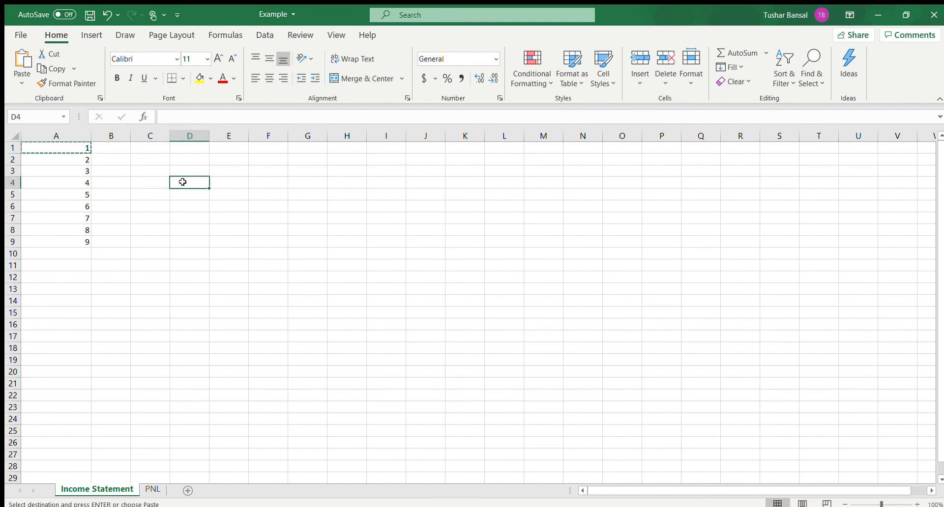
key(ctrl+v)
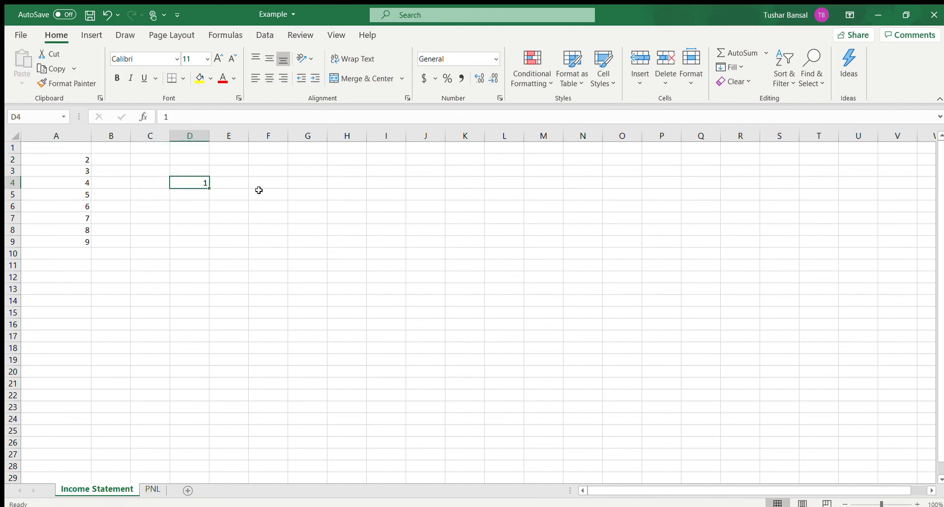
key(ctrl+z)
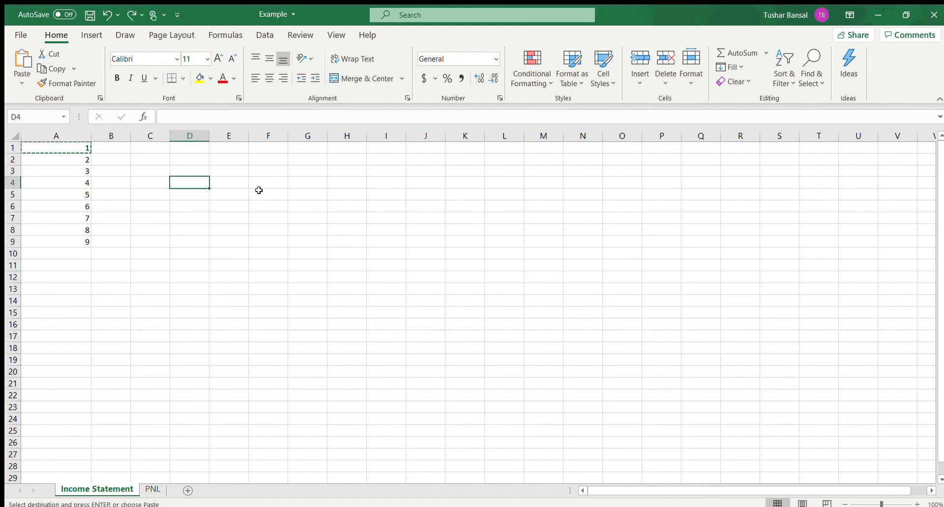
Step: Cancel the pending cut of cell A1
click(104, 240)
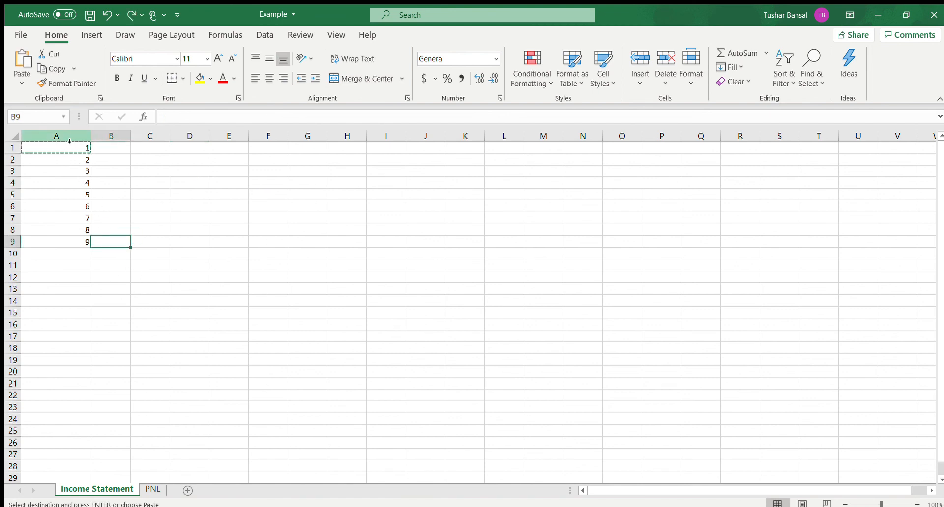
click(154, 149)
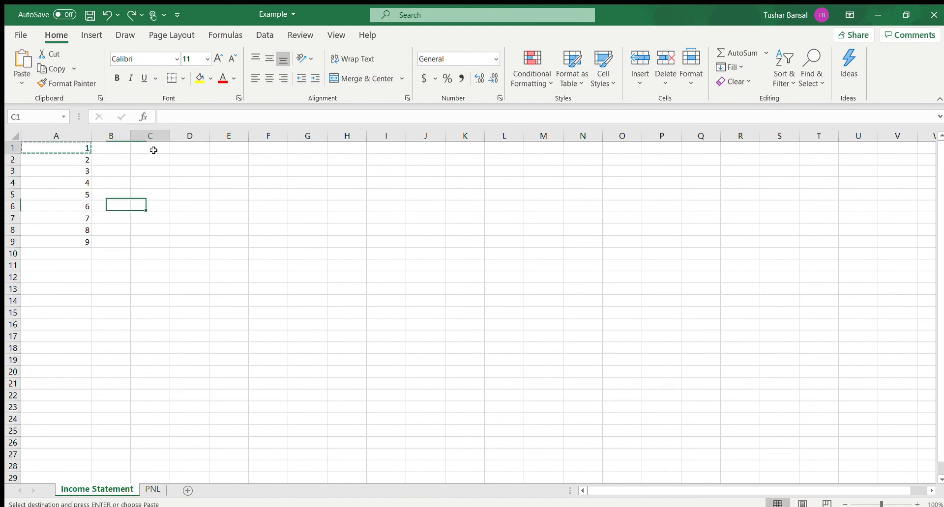
click(82, 151)
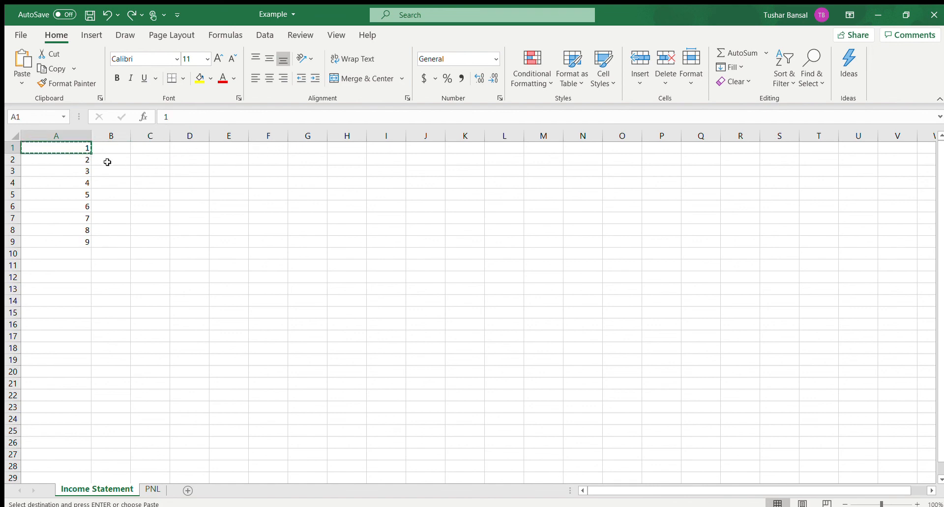
click(86, 171)
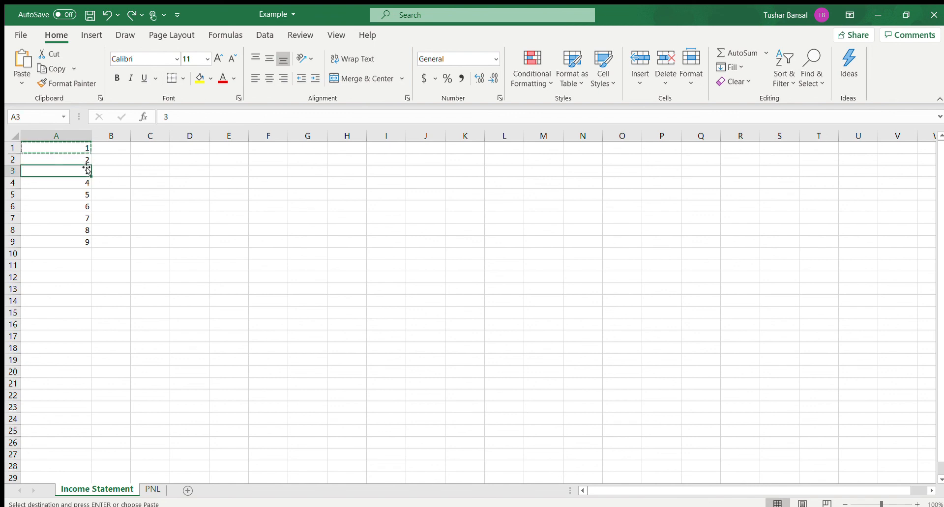
click(74, 240)
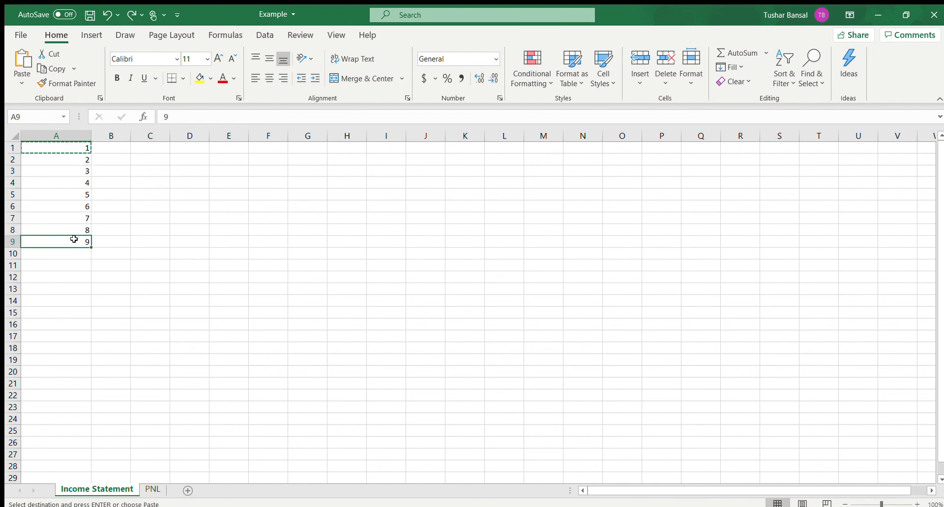
key(Escape)
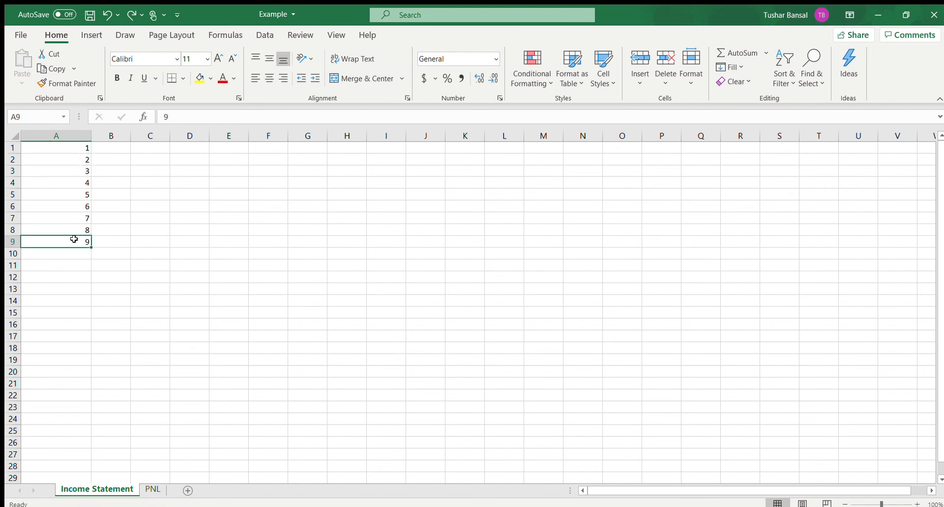
click(180, 244)
Step: Fill the value in A1 across row 1 through cell G1 using the fill handle
click(75, 150)
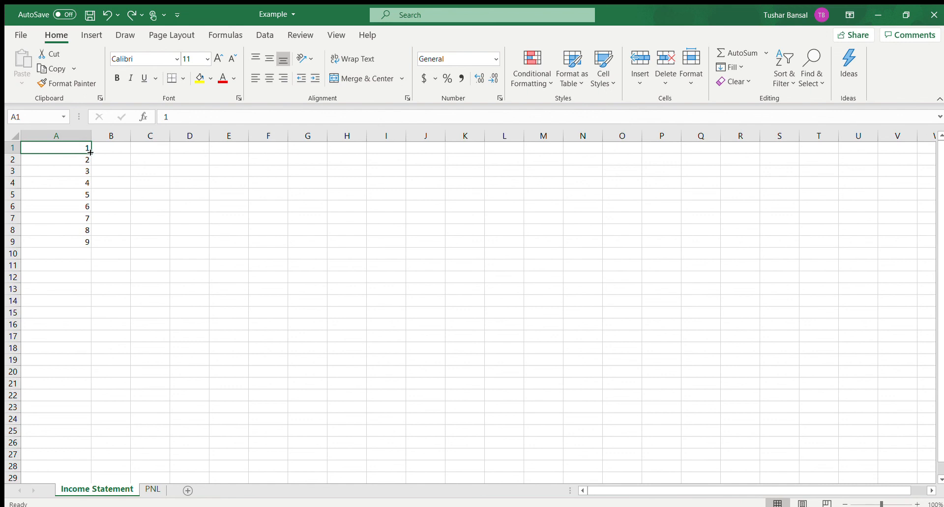
drag(90, 152, 316, 150)
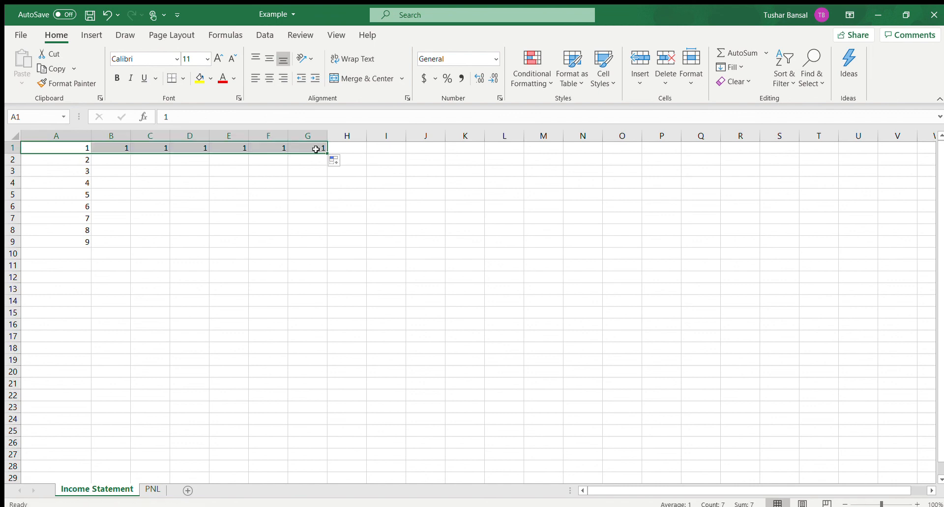
click(275, 168)
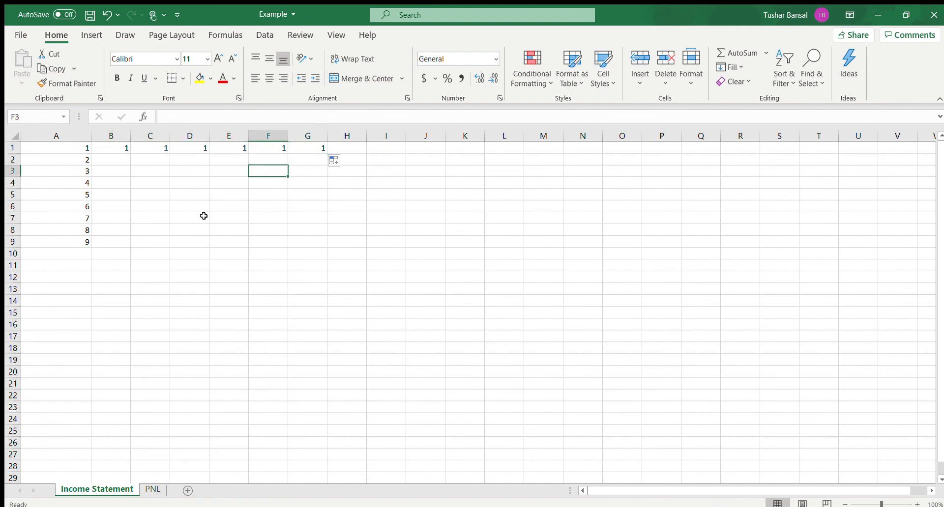
Step: Extend the number series in A1:A9 down to cell A20 with the fill handle, and undo the extension
click(82, 149)
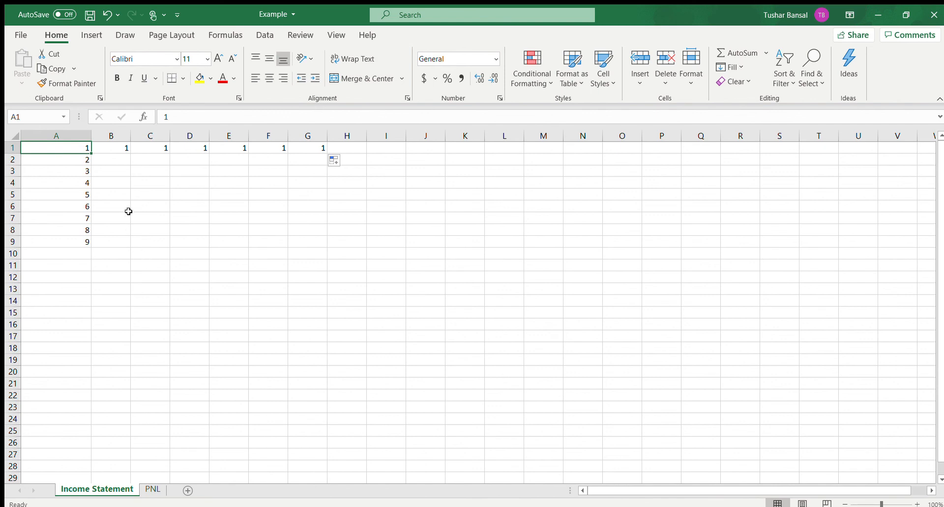
click(113, 182)
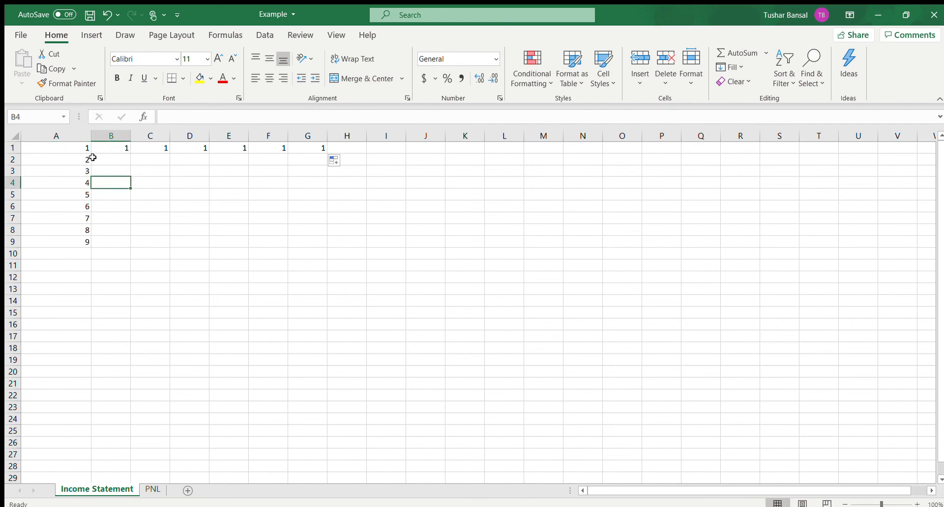
drag(61, 146, 65, 239)
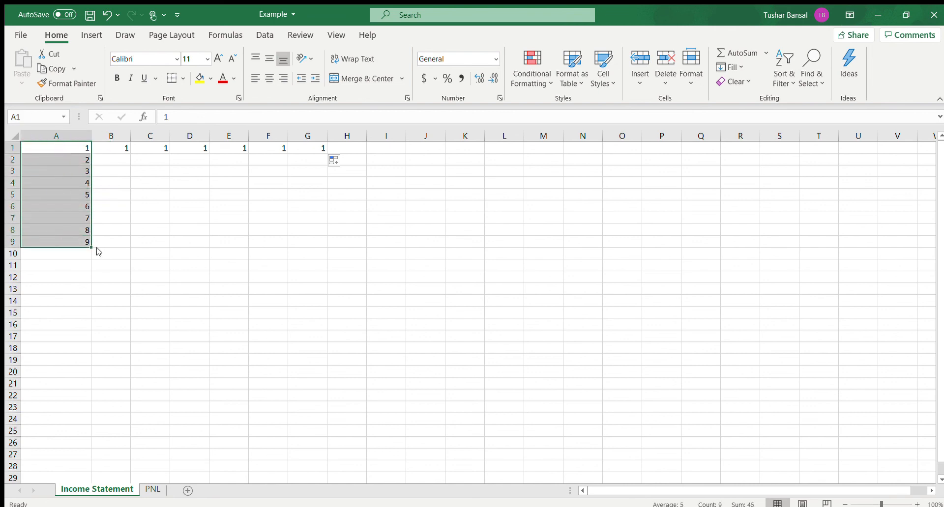
drag(91, 249, 84, 378)
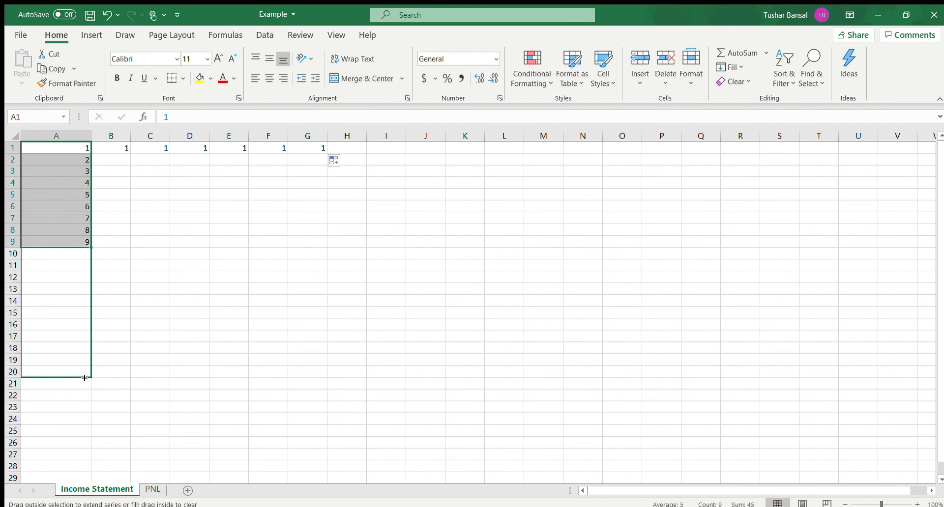
drag(85, 378, 84, 378)
click(236, 325)
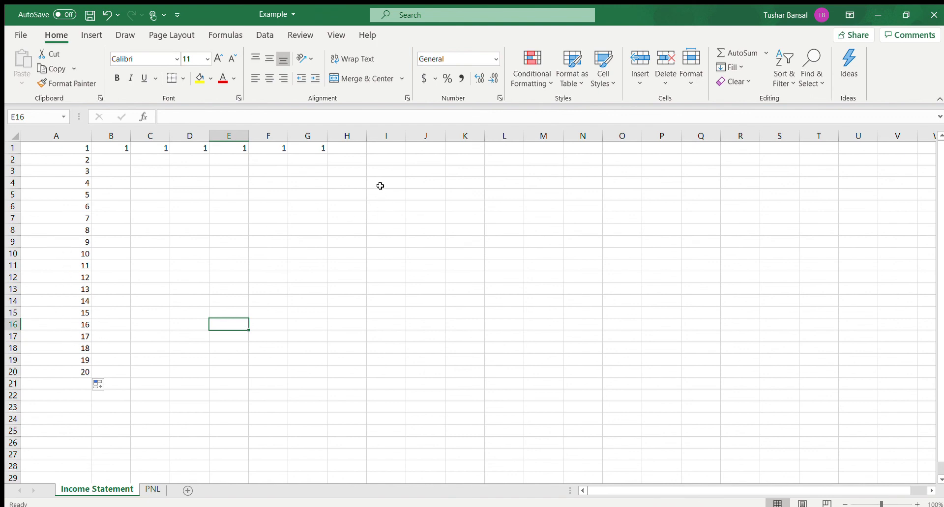
key(ctrl+z)
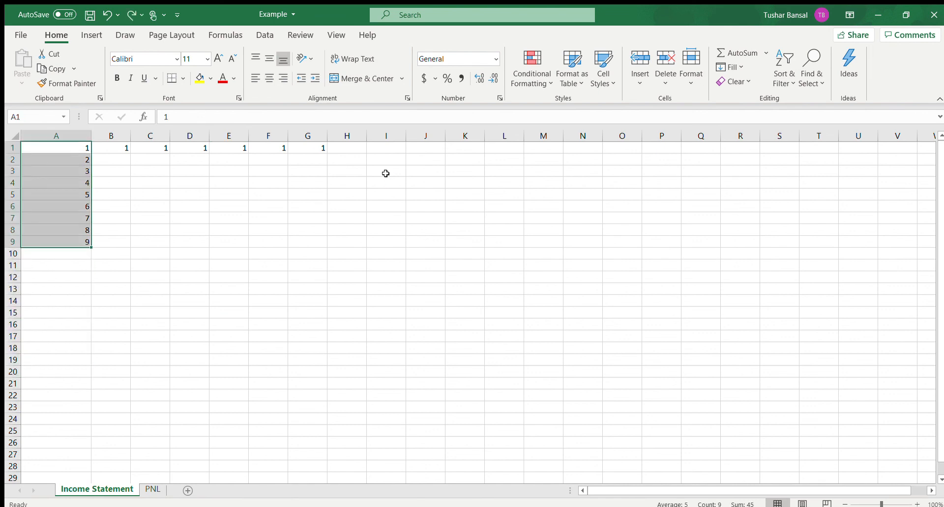
Step: Clear the contents of cells A1:G9
click(387, 173)
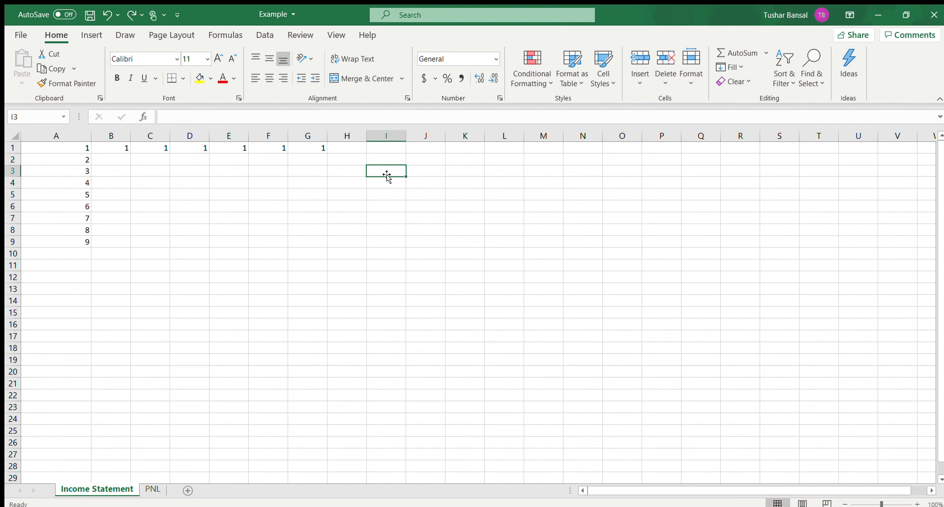
drag(67, 148, 303, 240)
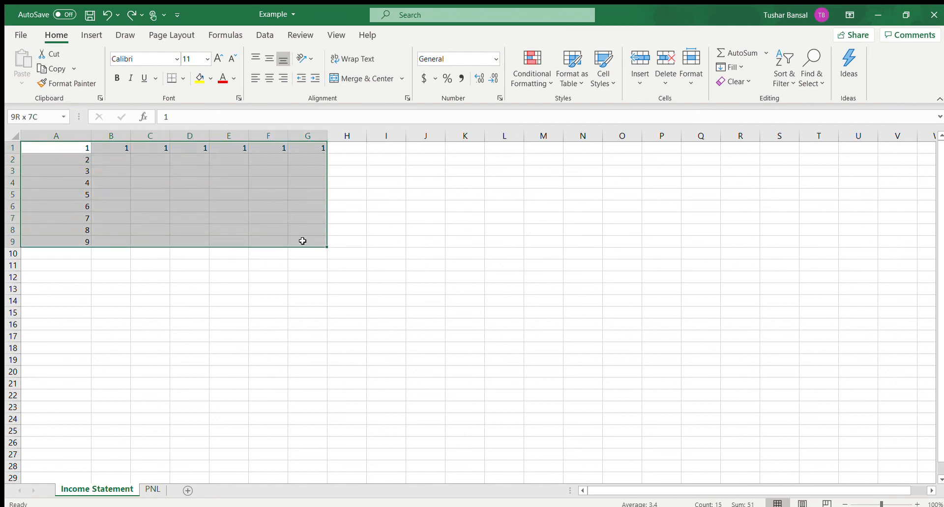
key(BackSpace)
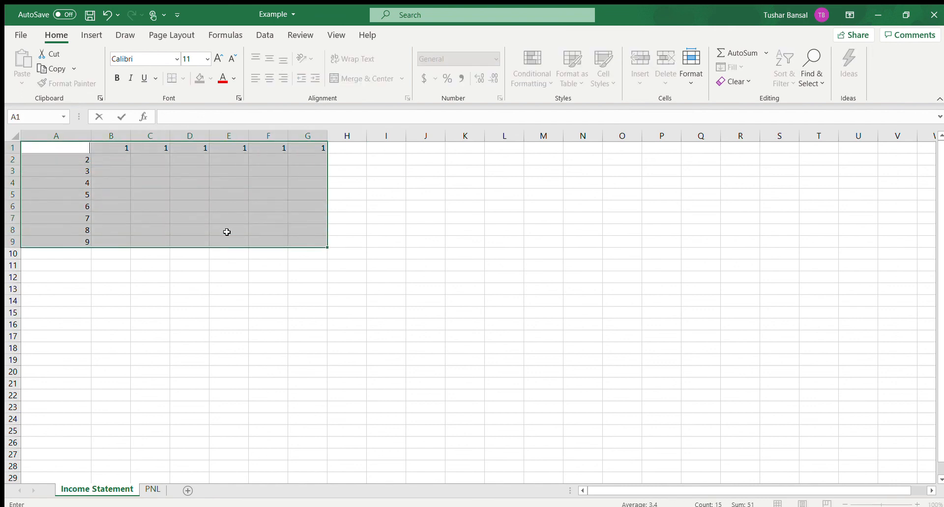
click(268, 287)
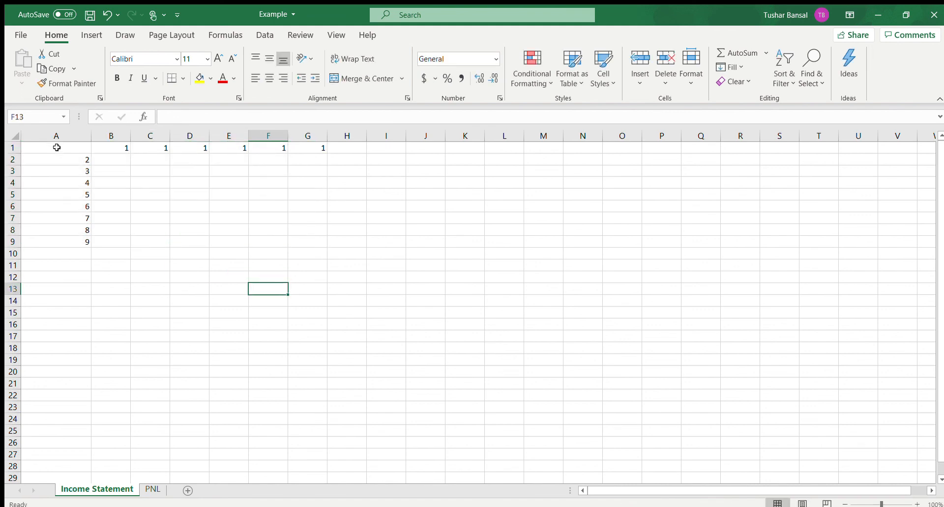
drag(87, 147, 310, 241)
key(Delete)
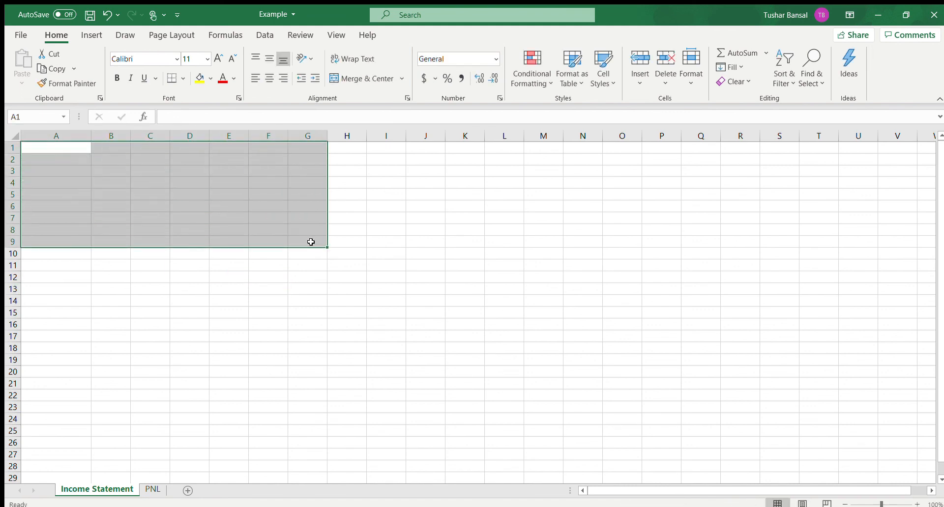
click(235, 207)
Step: Enter the months Jan, Feb and March in cells D1, D2 and D3
click(193, 148)
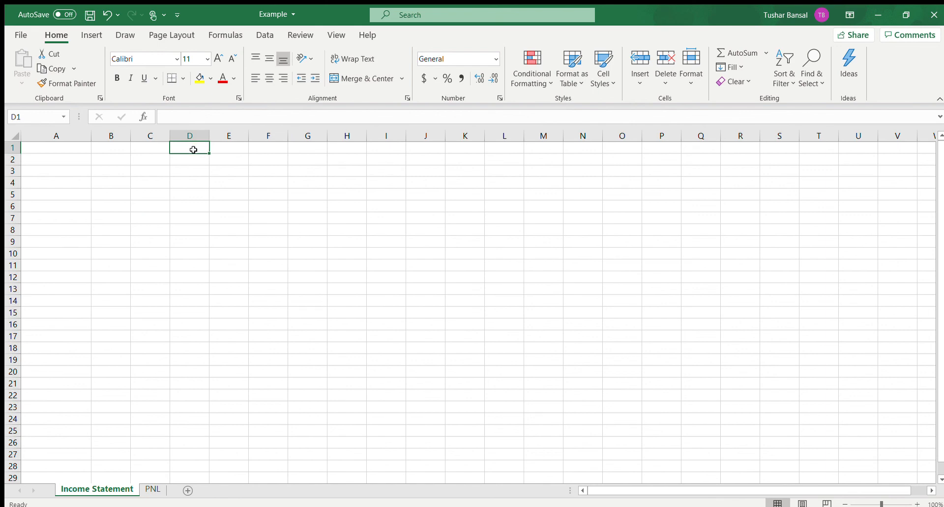
text(Jan)
key(Return)
text(Feb)
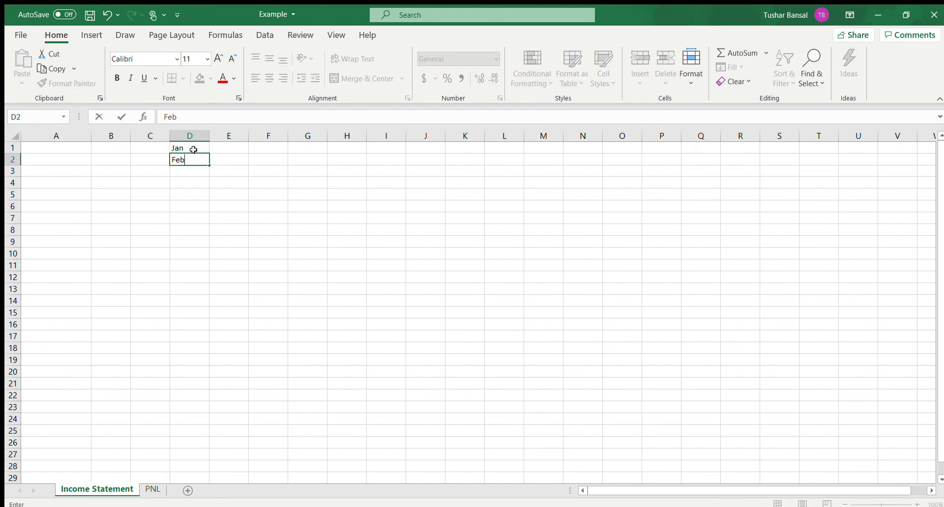
key(Escape)
key(Down)
text(March)
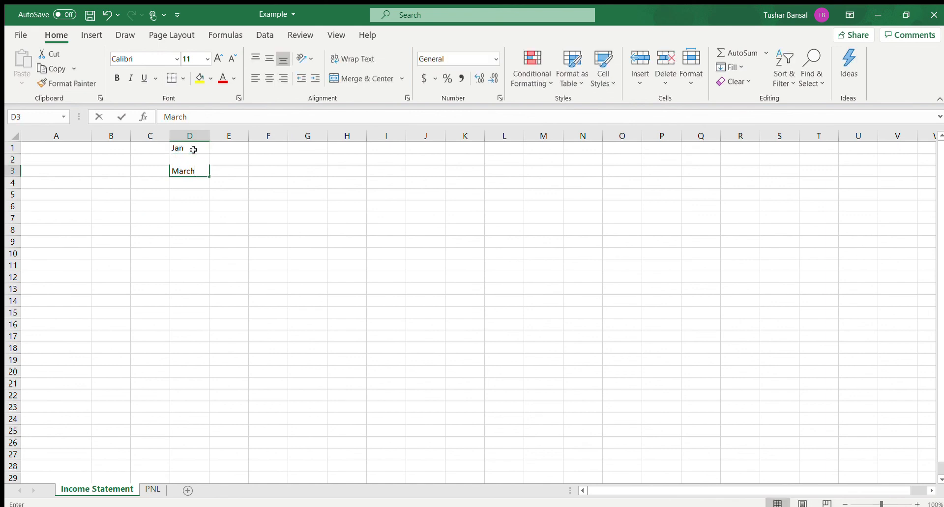
click(289, 217)
Step: Extend the month series in D1:D3 down to cell D8 with the fill handle
click(185, 148)
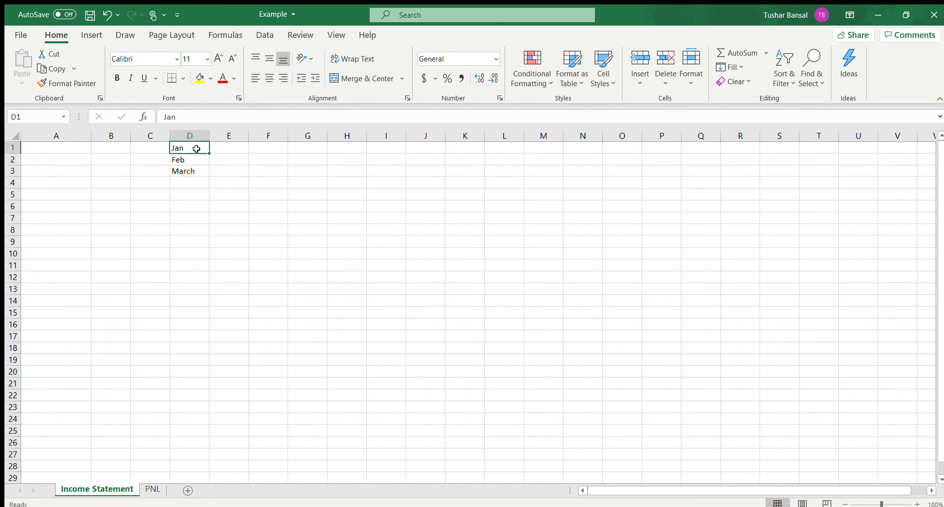
drag(196, 148, 201, 170)
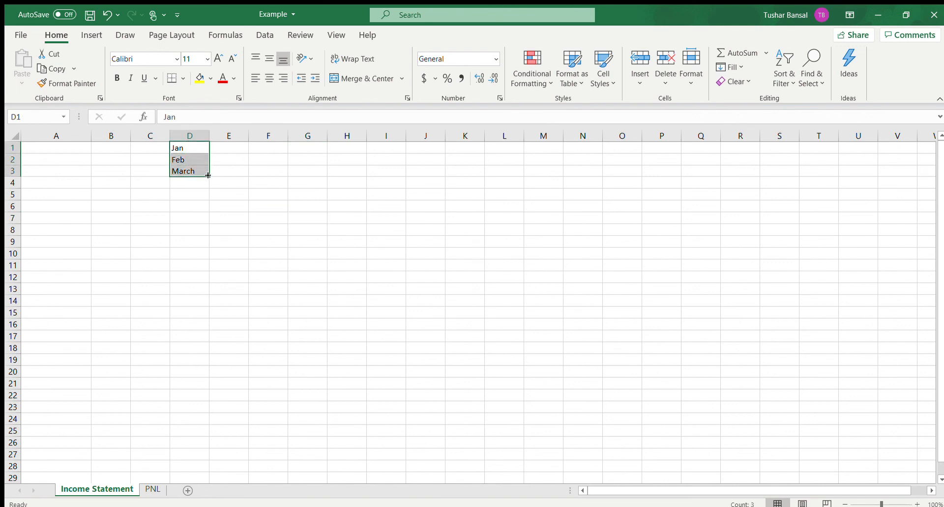
drag(208, 175, 207, 235)
click(264, 240)
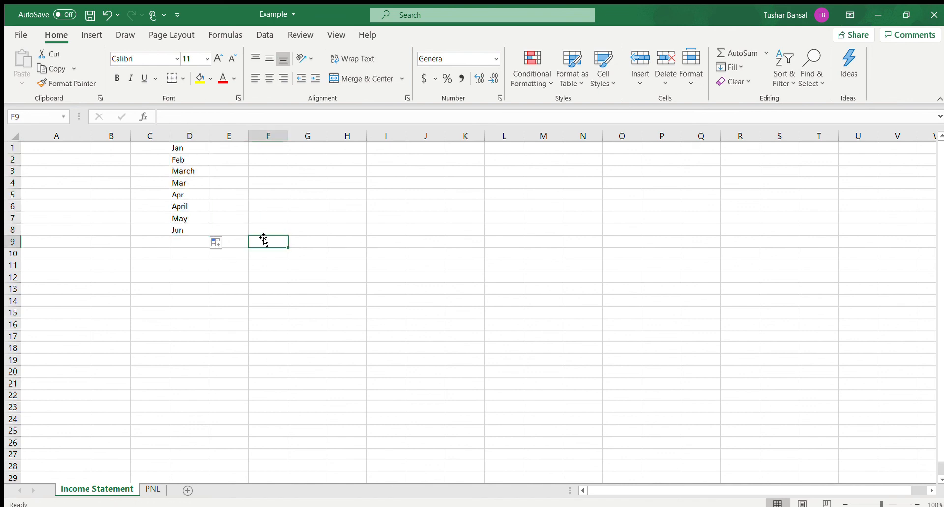
Step: Delete the March entry from cell D3
click(185, 170)
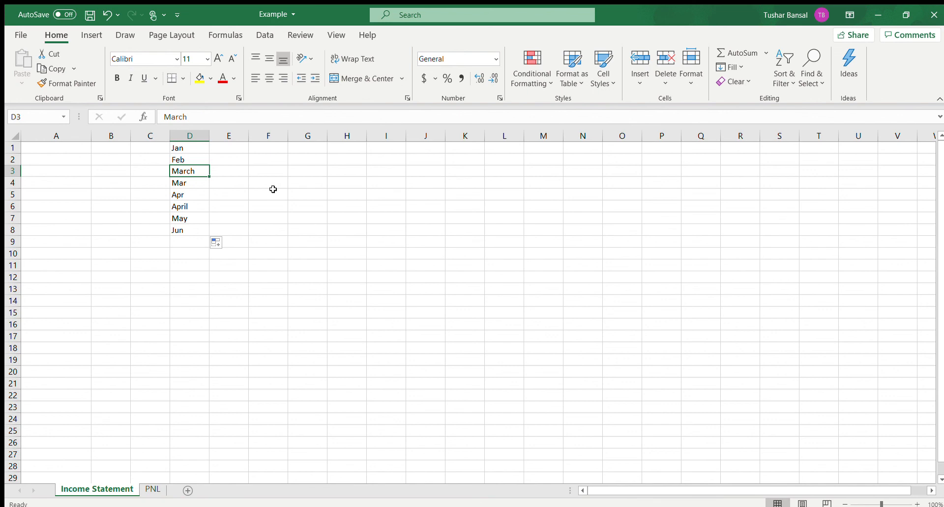
key(Delete)
click(343, 215)
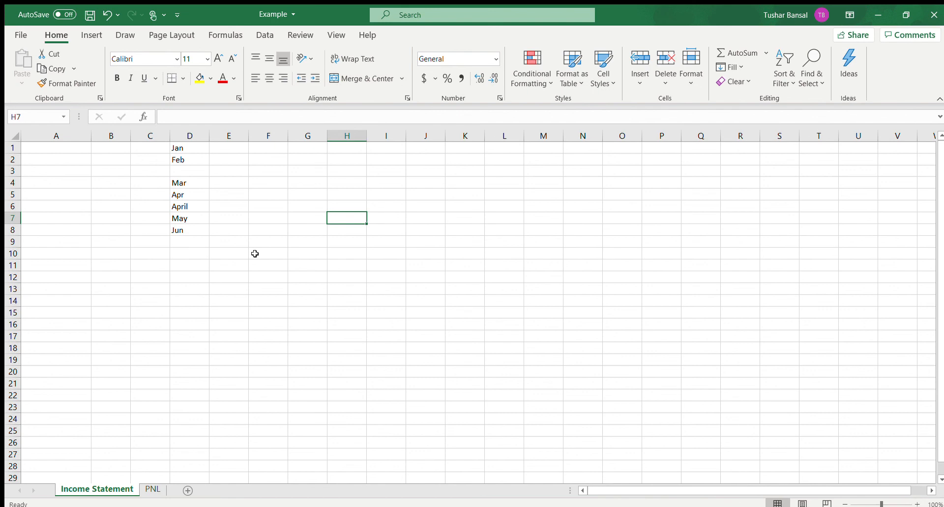
Step: Extend the month entries in D6:D8 down to cell D17 with the fill handle
click(196, 239)
drag(189, 207, 201, 340)
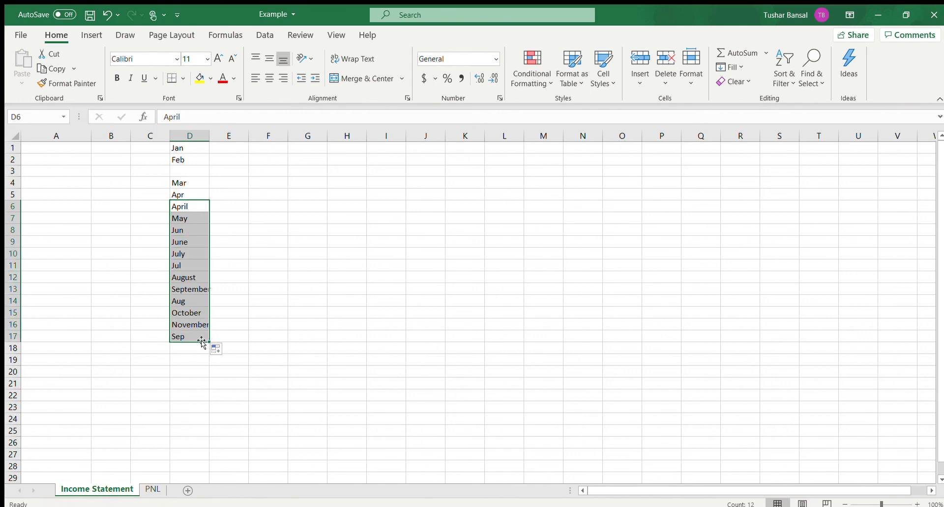
click(258, 340)
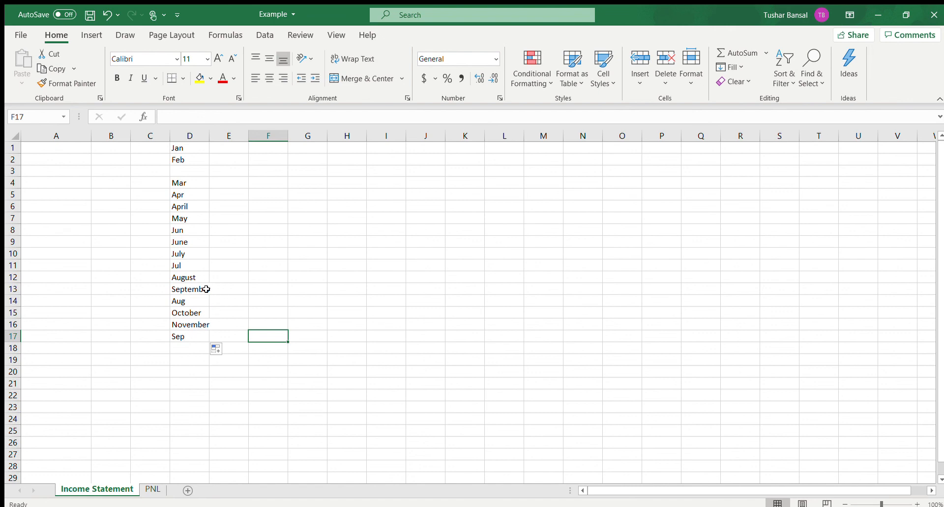
Step: Clear all month names from cells D1:D17
drag(195, 336, 189, 218)
click(261, 264)
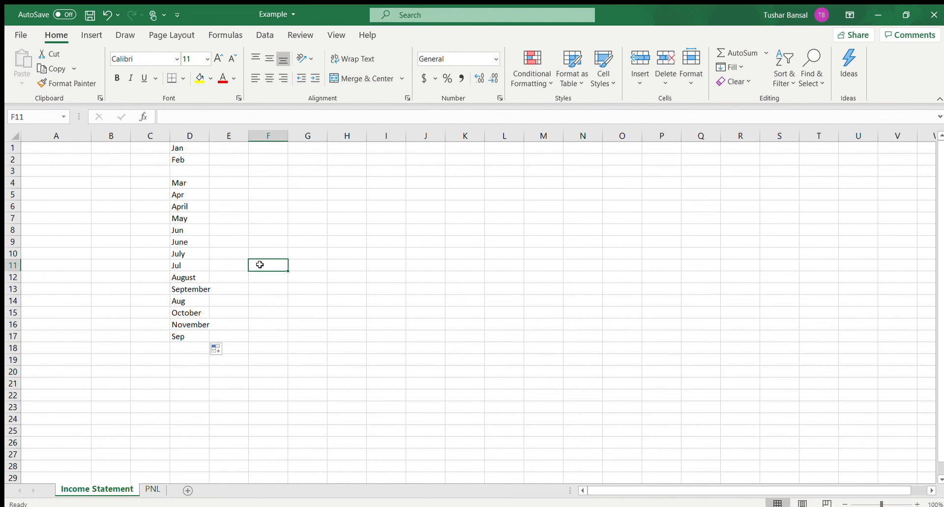
drag(192, 146, 180, 339)
key(Delete)
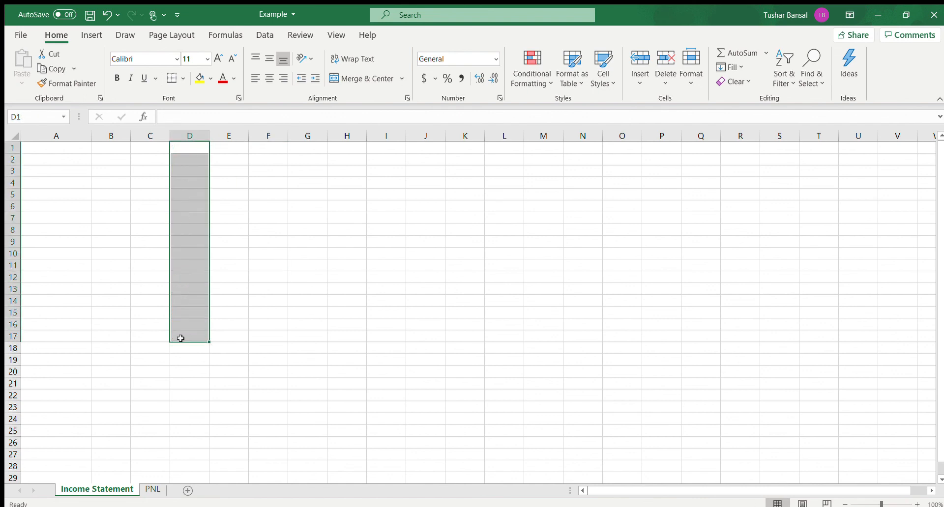
click(309, 304)
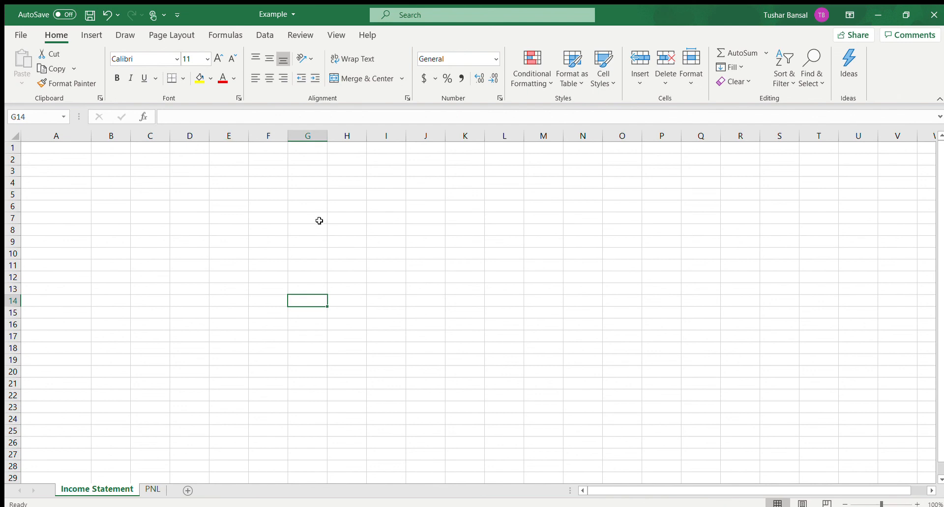
Step: Enter the numbers 1, 2, 4, 15, 1000 and 5000000 in cells A1 through A6
click(82, 156)
click(75, 146)
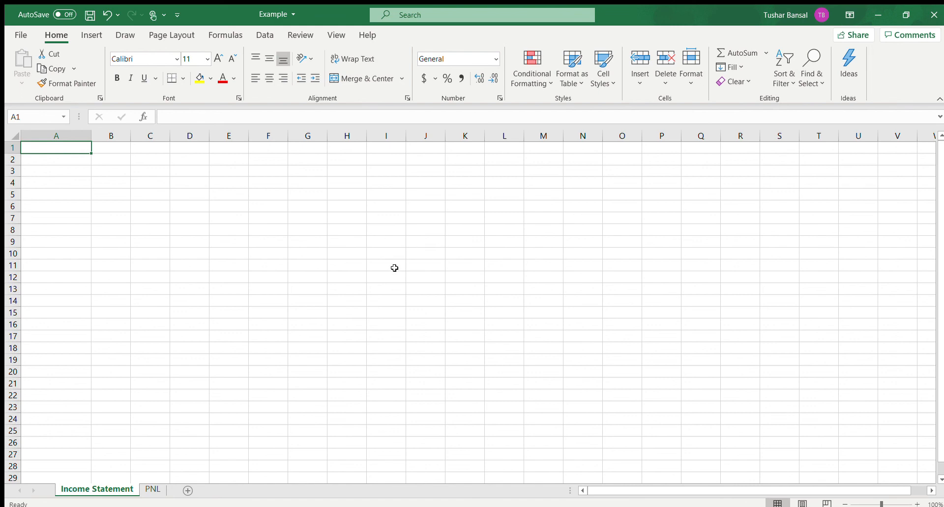
text(1)
key(Return)
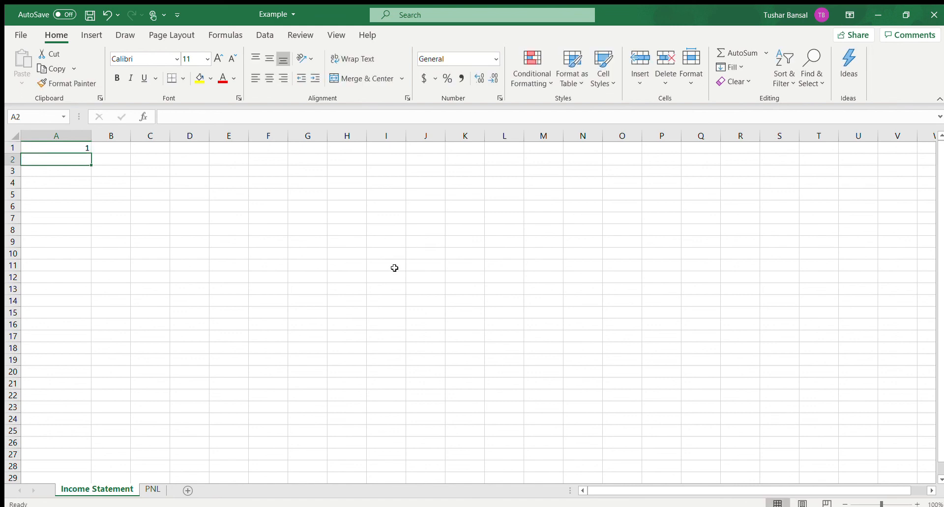
text(2)
key(Return)
text(4)
key(Return)
text(15)
key(Return)
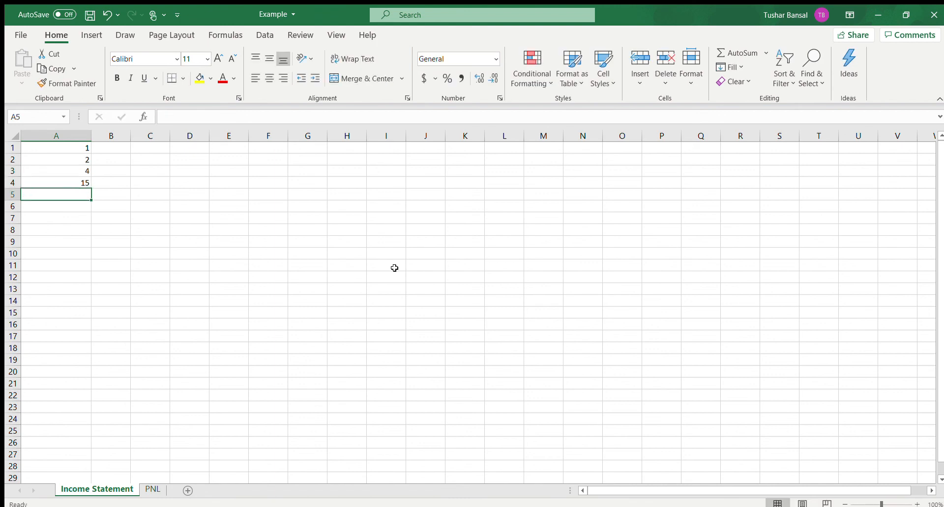
text(1000)
key(Return)
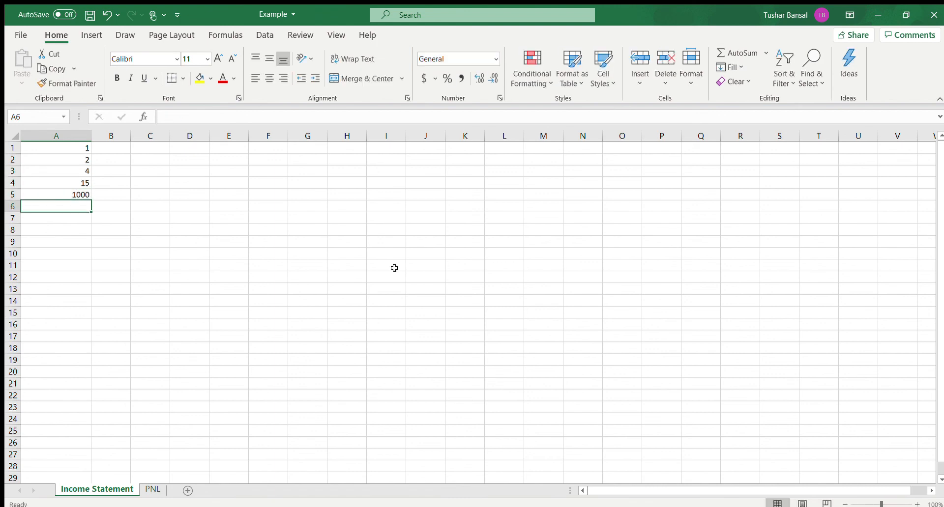
text(5000000)
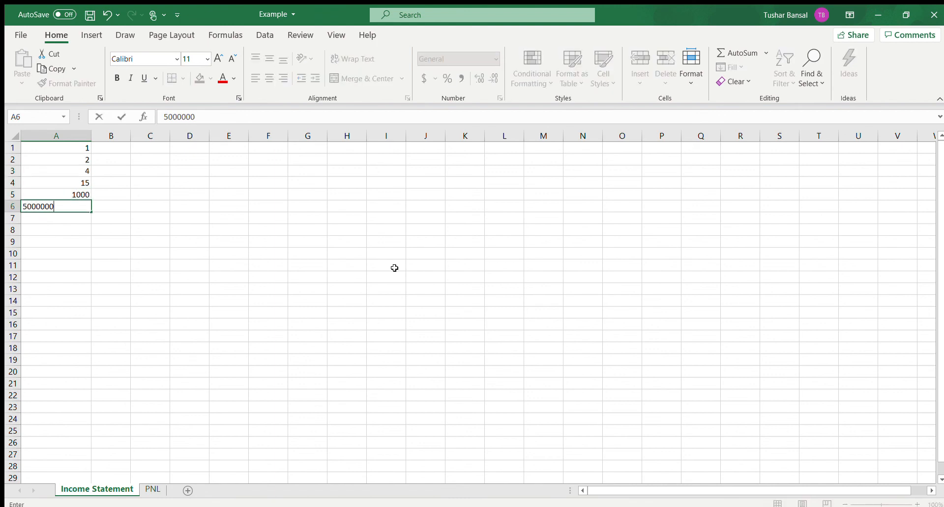
key(Return)
click(468, 298)
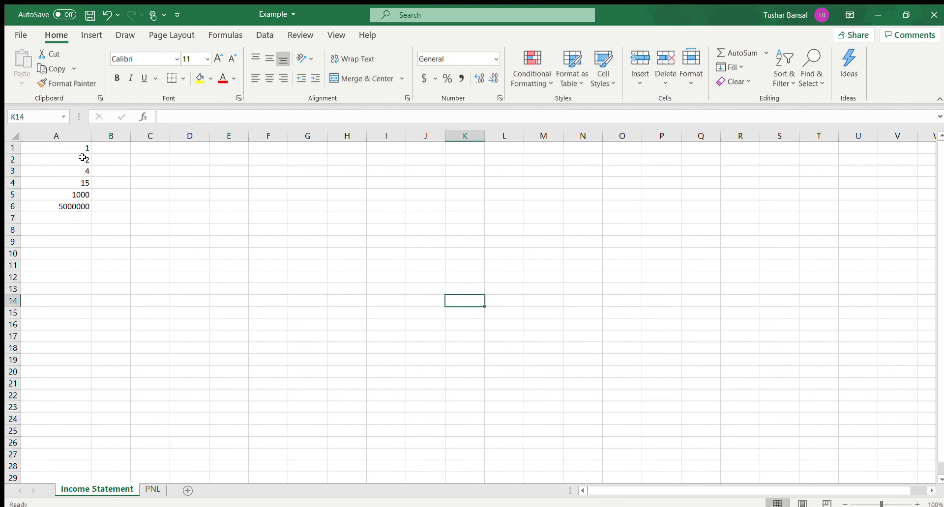
text(e)
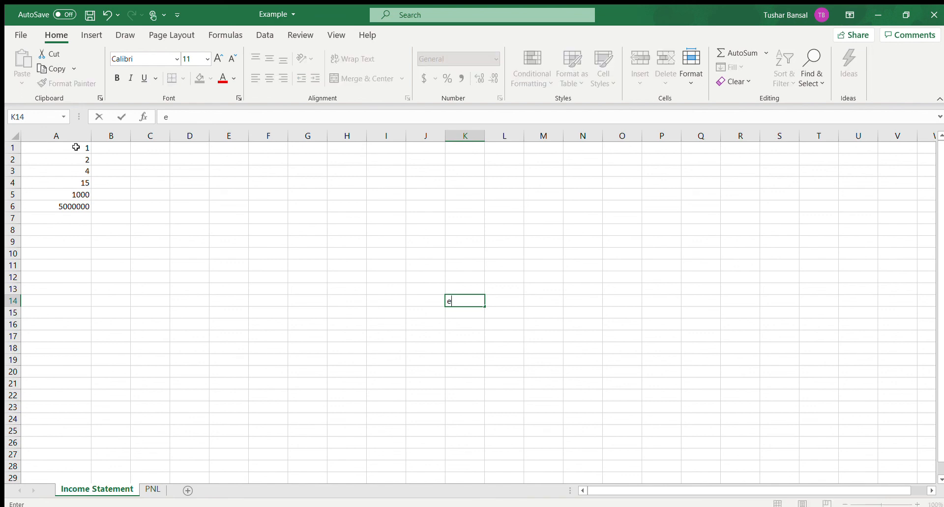
click(150, 183)
click(457, 306)
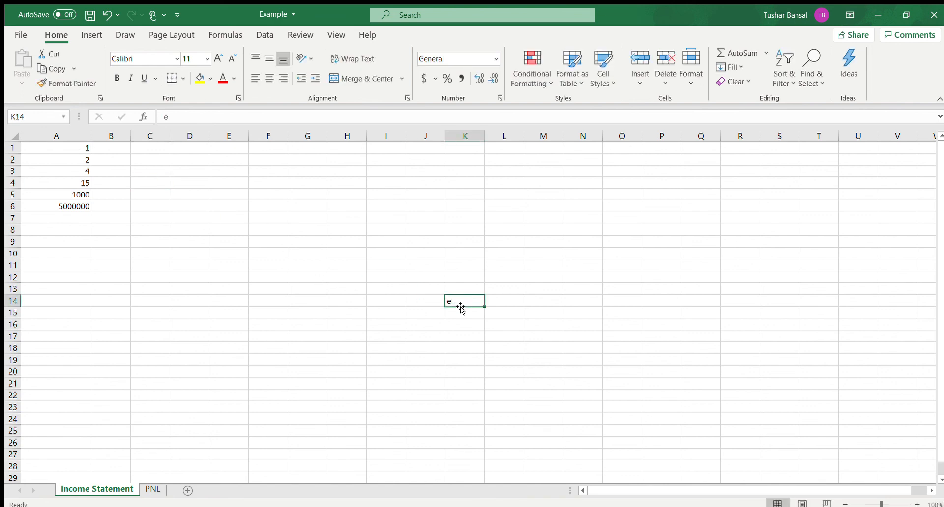
key(BackSpace)
click(322, 265)
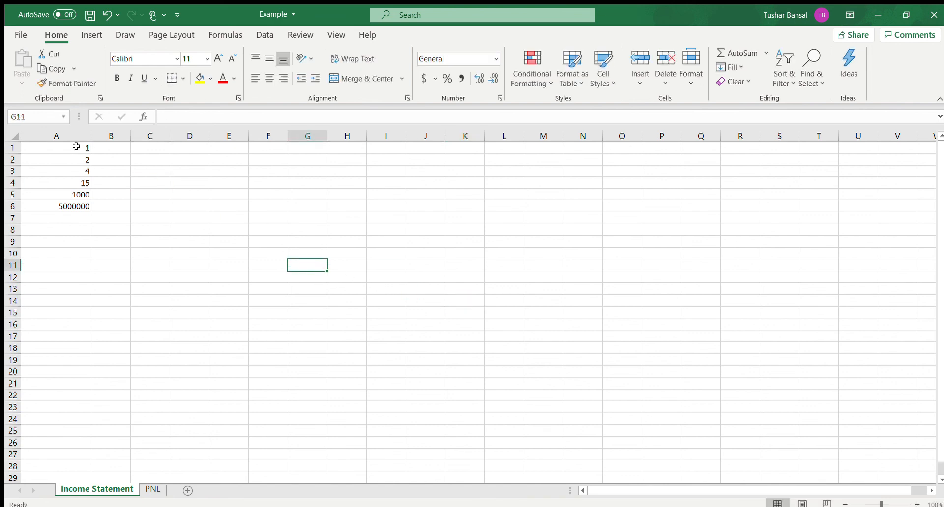
Step: Sum the numbers in A1:A6 into cell A7 with AutoSum, and delete the total
drag(76, 148, 69, 206)
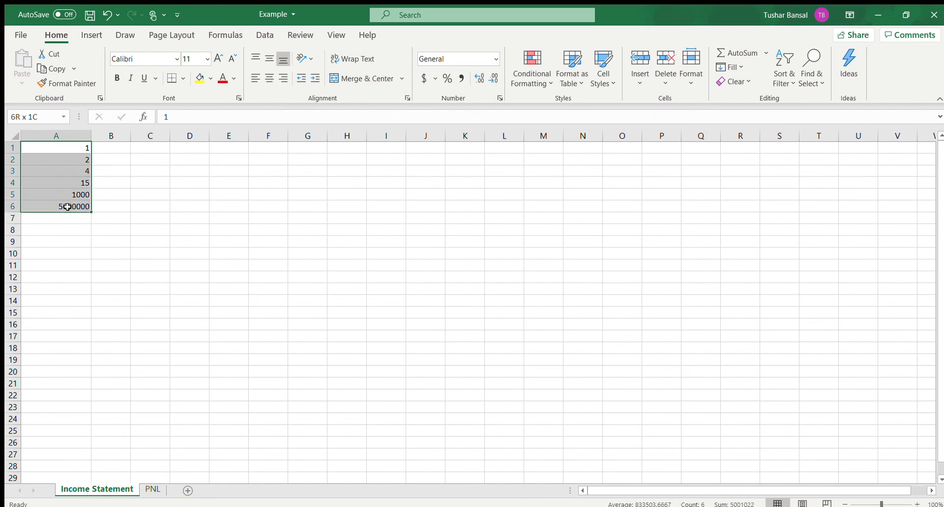
click(727, 54)
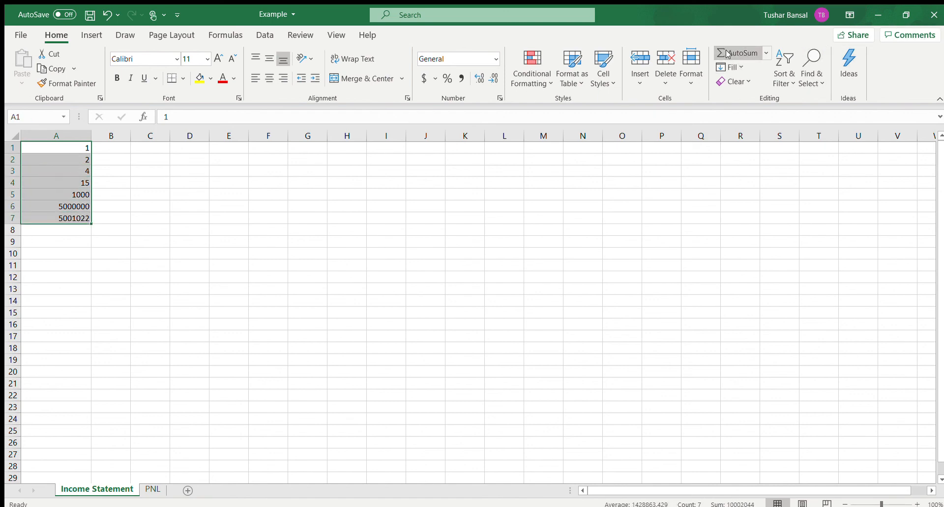
click(486, 441)
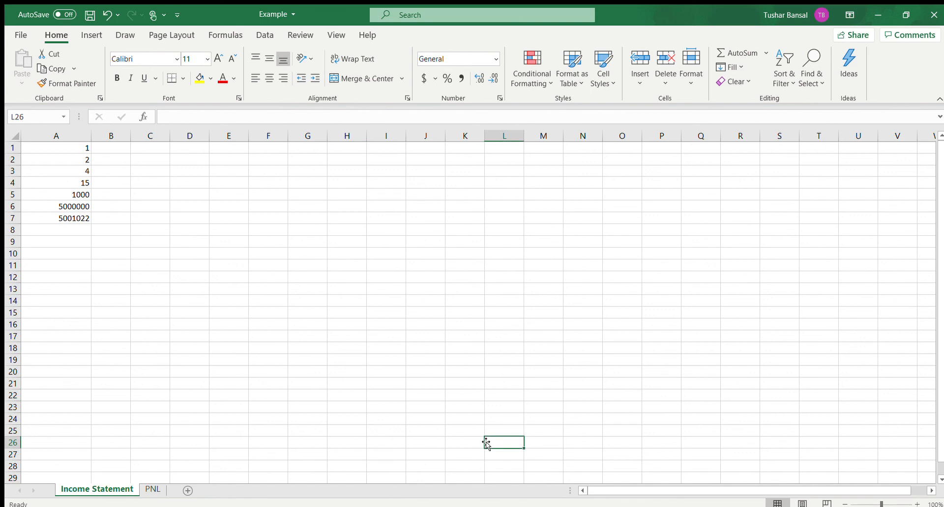
click(57, 221)
key(Delete)
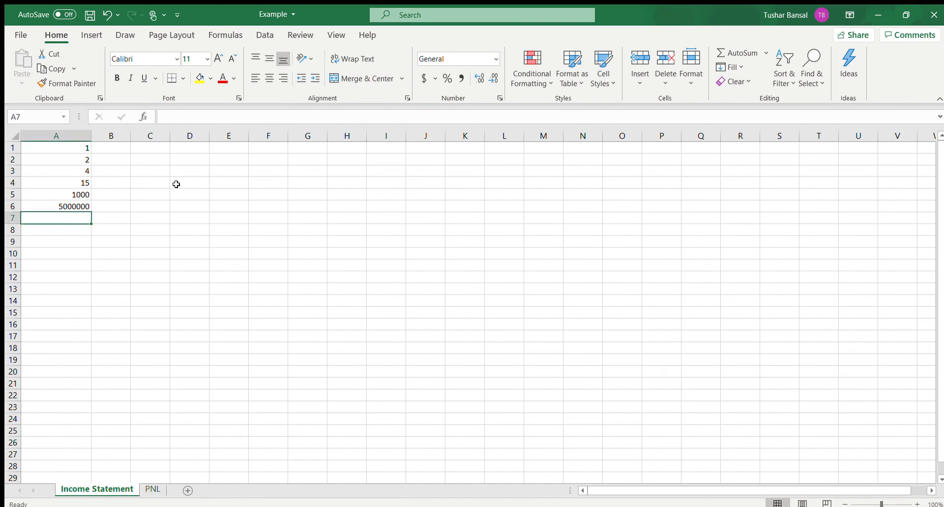
Step: Calculate the average of A1:A6 in cell A7, and delete the result
drag(88, 148, 85, 205)
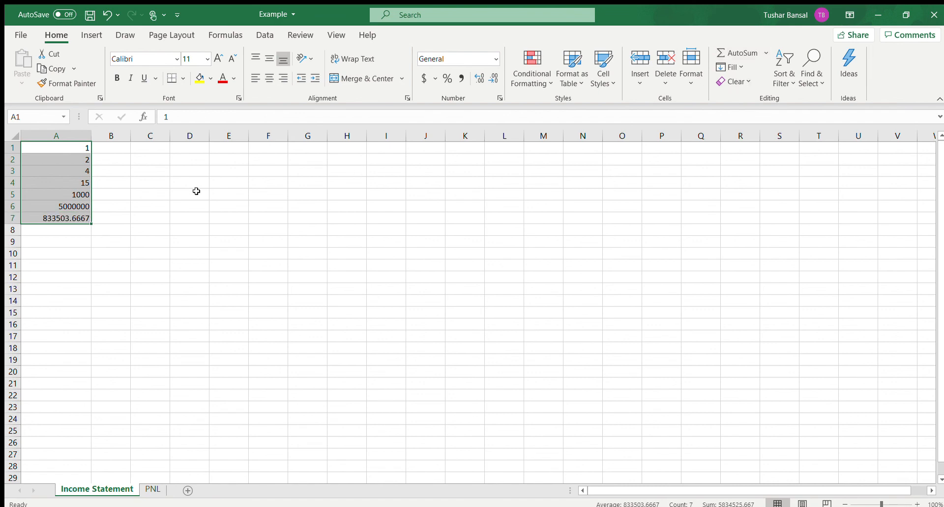
click(165, 204)
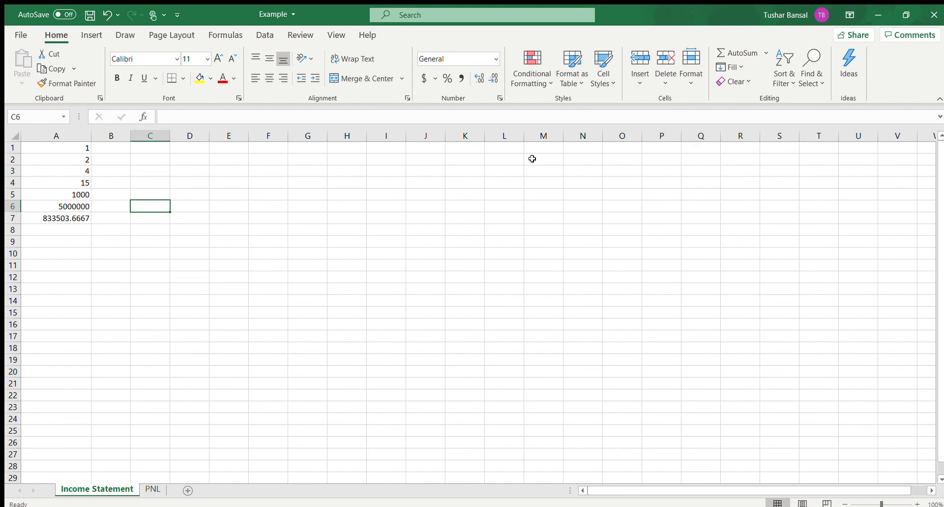
click(83, 219)
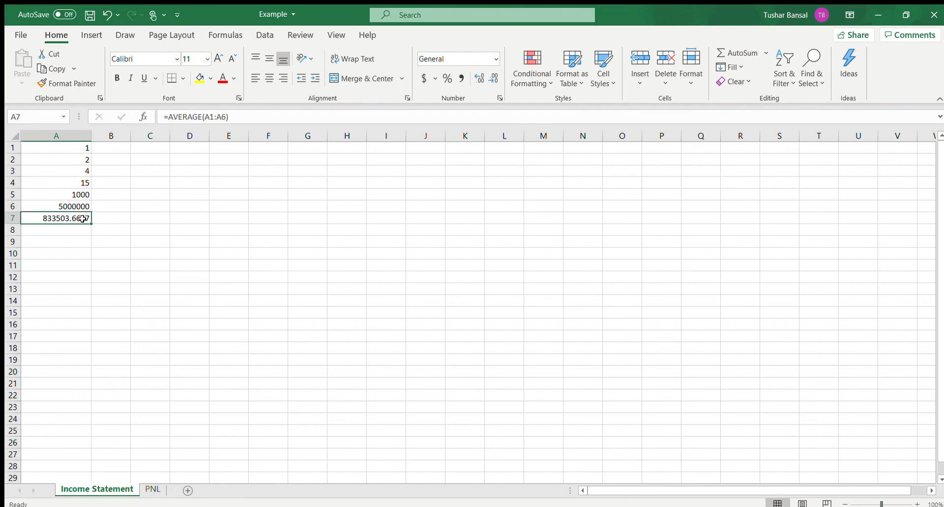
key(Delete)
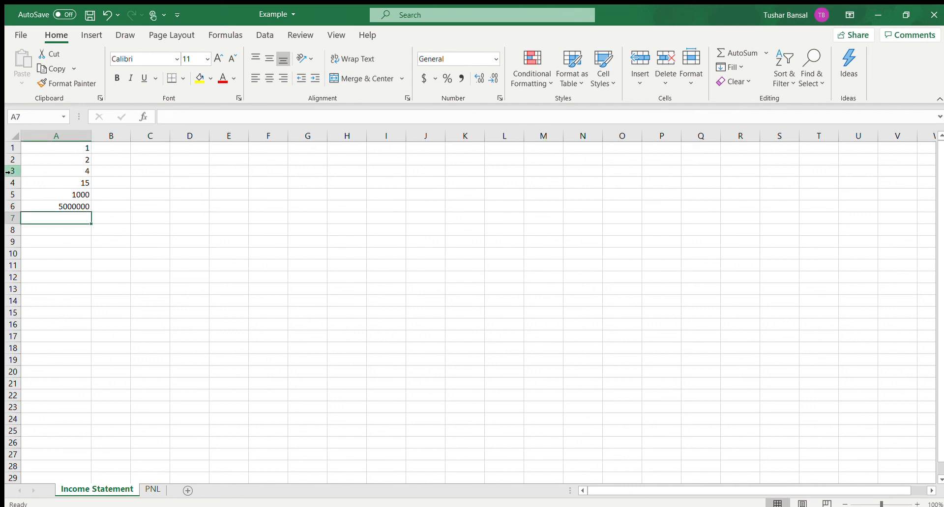
drag(54, 150, 57, 207)
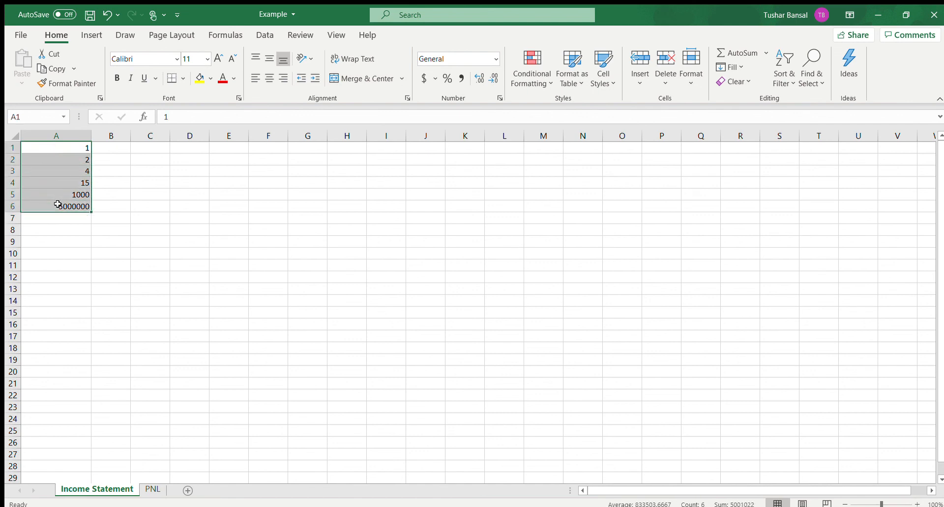
click(194, 222)
click(45, 217)
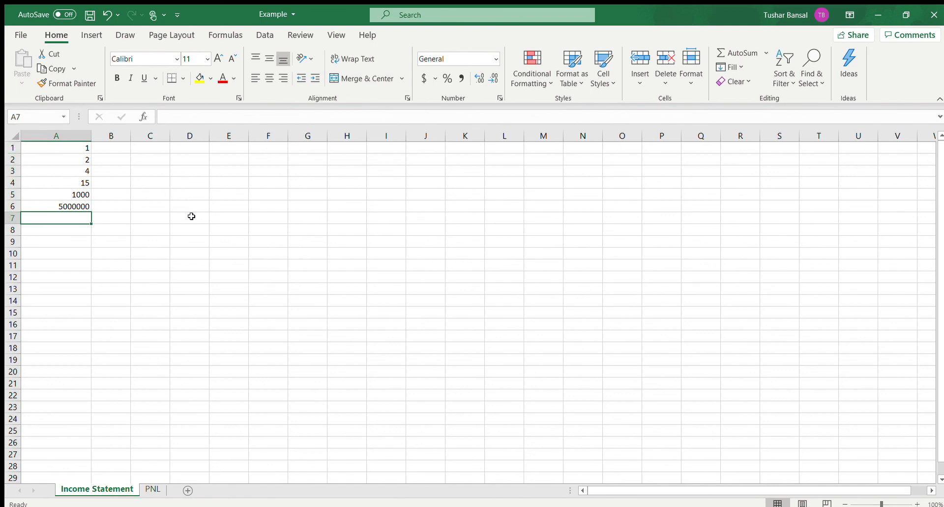
Step: Enter 3 in cell D9, 5 in D12, 3 in D14 and 8 in D16, leaving blank cells between them
click(188, 239)
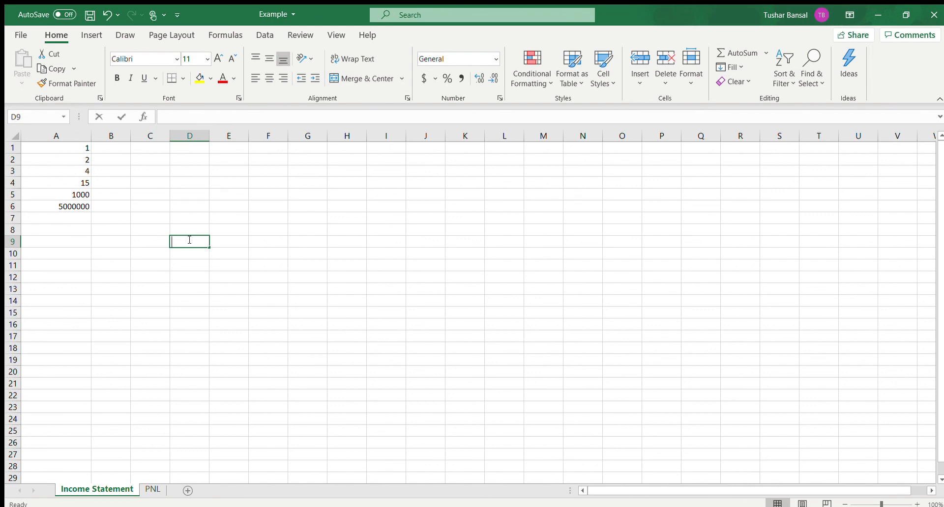
text(3)
key(Down)
key(Down)
key(Down)
text(5)
key(Down)
key(Down)
key(Down)
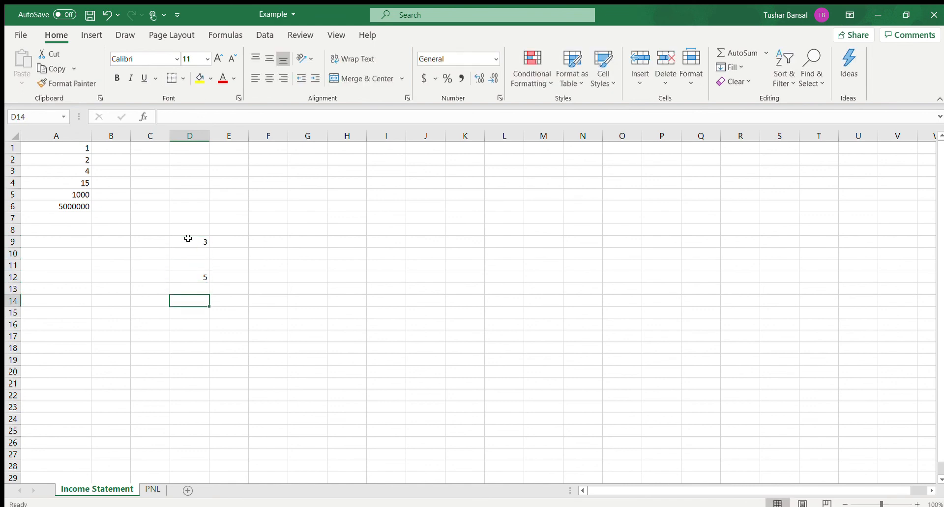
key(Up)
text(3)
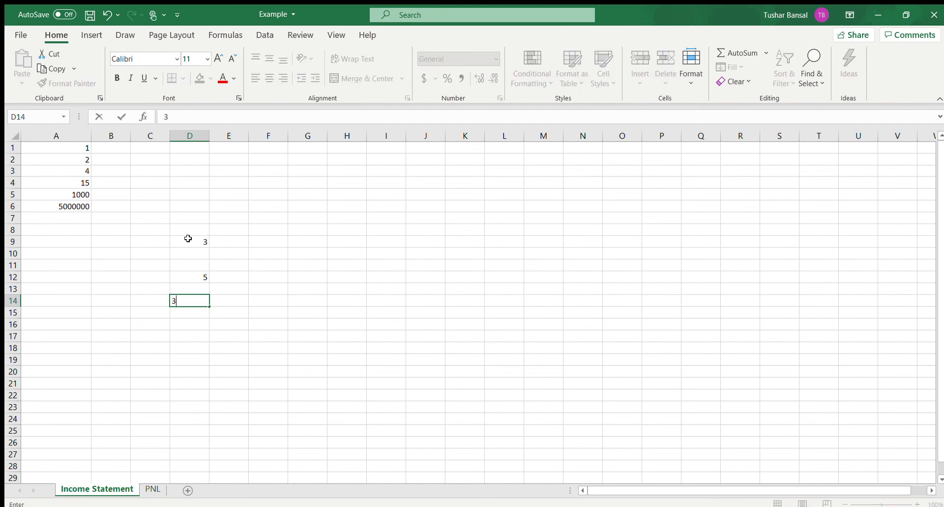
key(Down)
key(Down)
text(8)
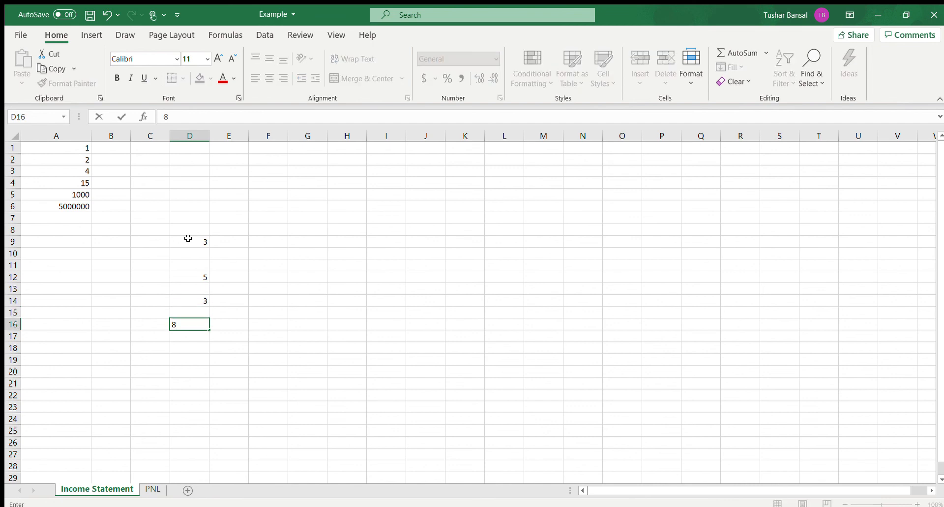
click(294, 276)
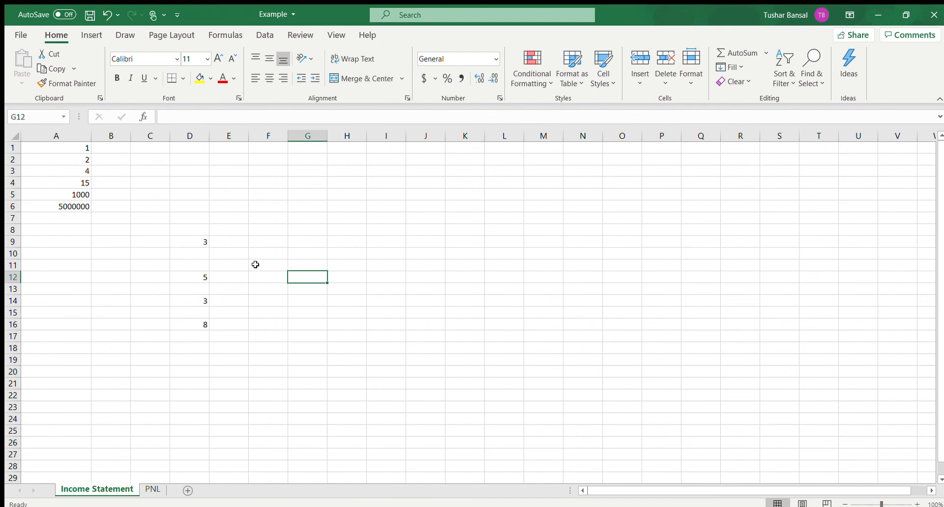
Step: Count the numbers in D9:D16 into cell D17 with the AutoSum Count Numbers function, and delete the result
drag(203, 241, 193, 323)
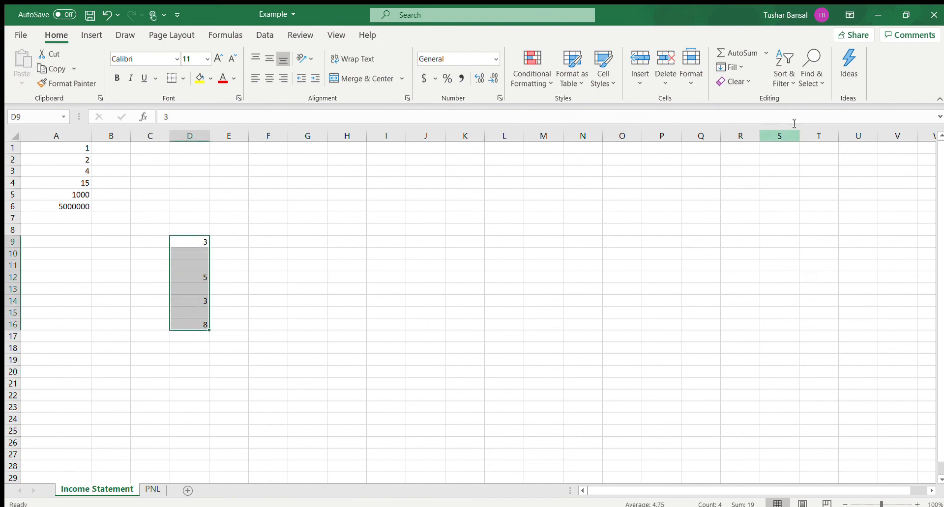
click(765, 53)
click(752, 104)
click(333, 291)
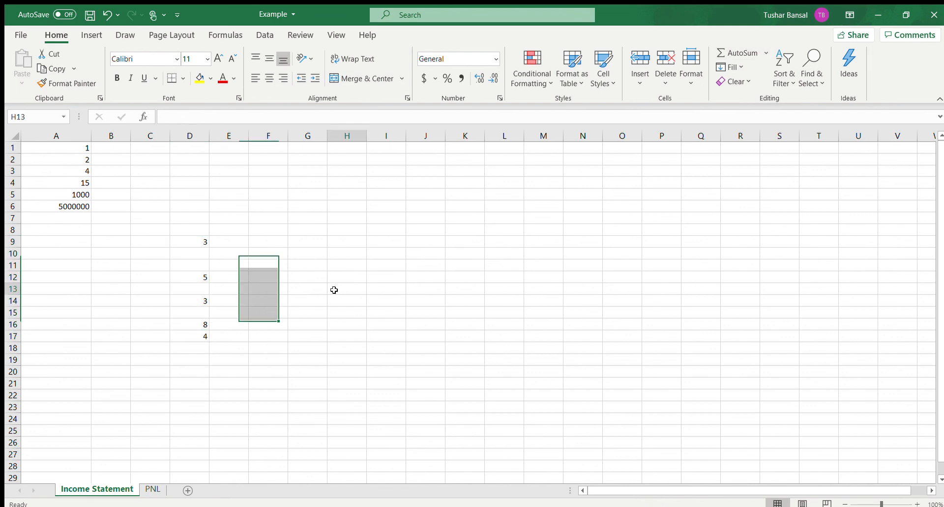
click(206, 337)
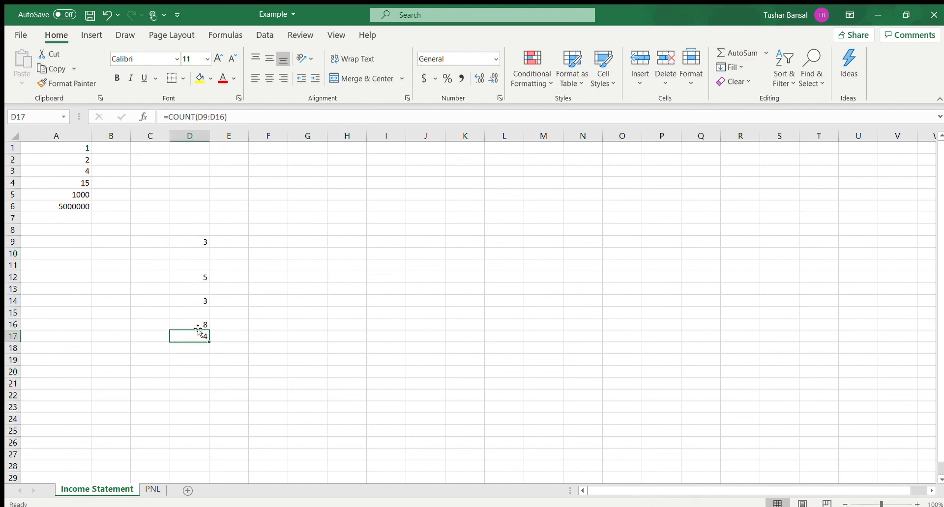
key(BackSpace)
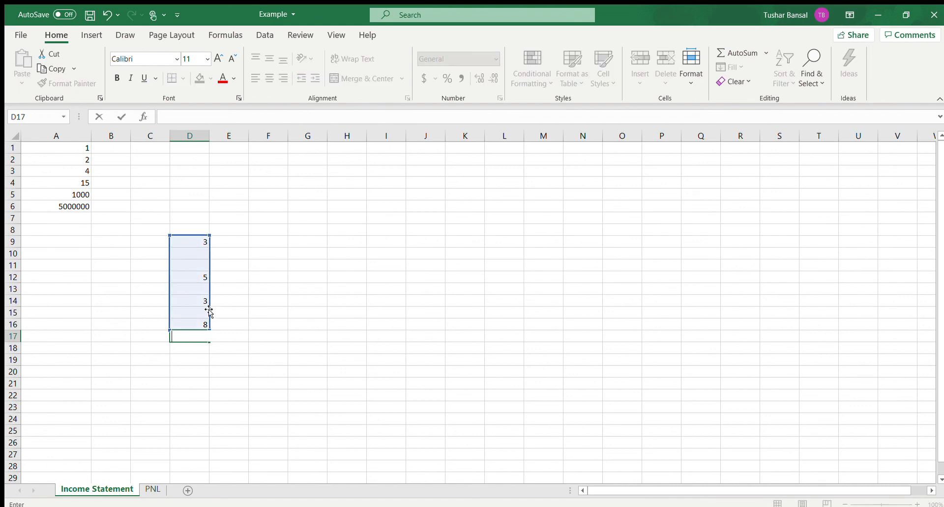
click(231, 291)
Step: Find the maximum of D9:D16 in cell D17 with the AutoSum Max function, and delete the result
drag(191, 236, 185, 322)
click(765, 53)
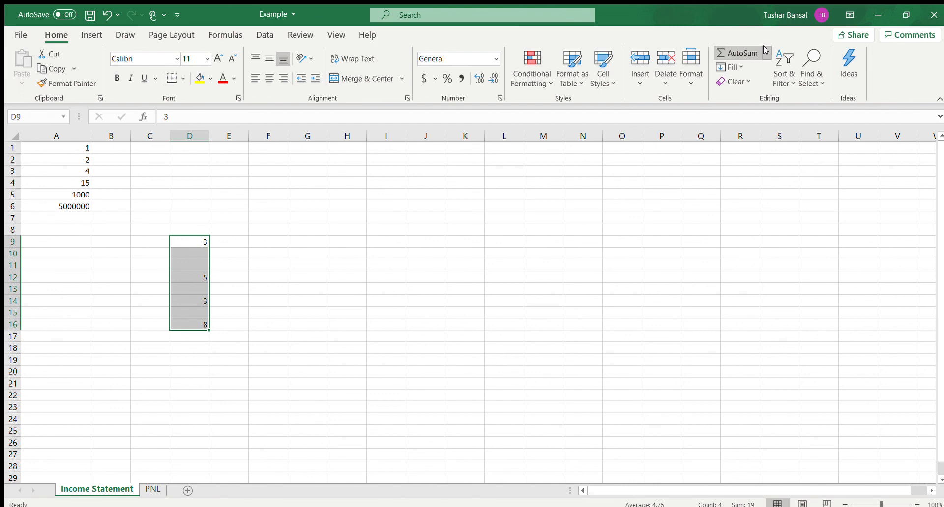
click(743, 118)
click(399, 276)
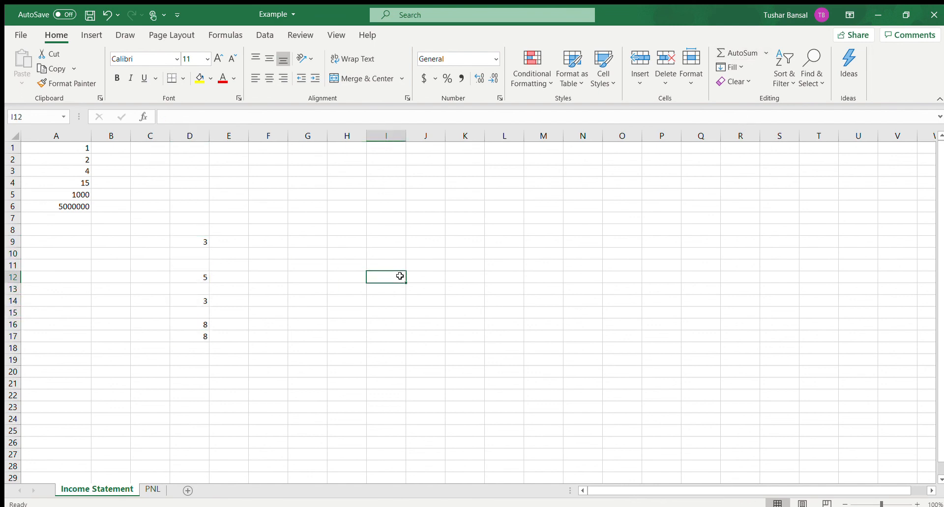
click(204, 332)
key(BackSpace)
Step: Enter the text "hello" in cell D11 among the numbers in column D
key(Up)
key(Up)
key(Up)
key(Up)
key(Up)
key(Up)
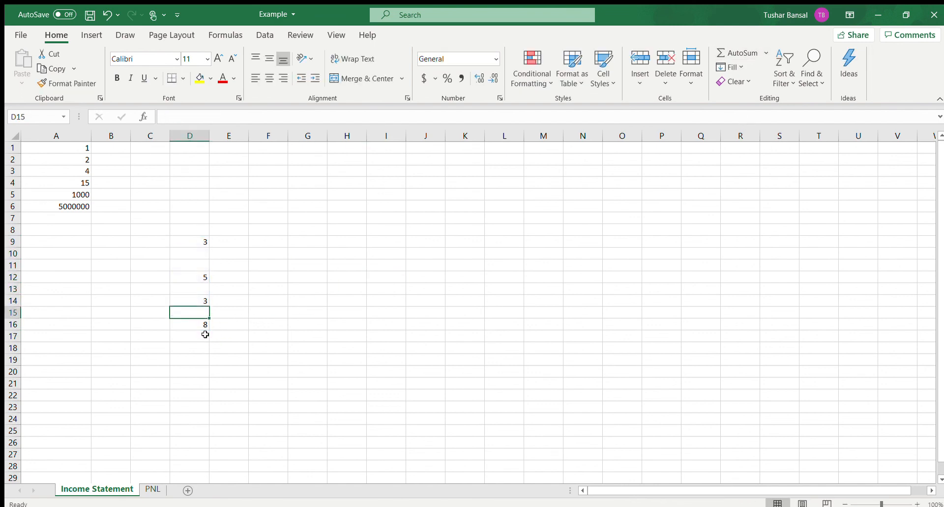
text(hello)
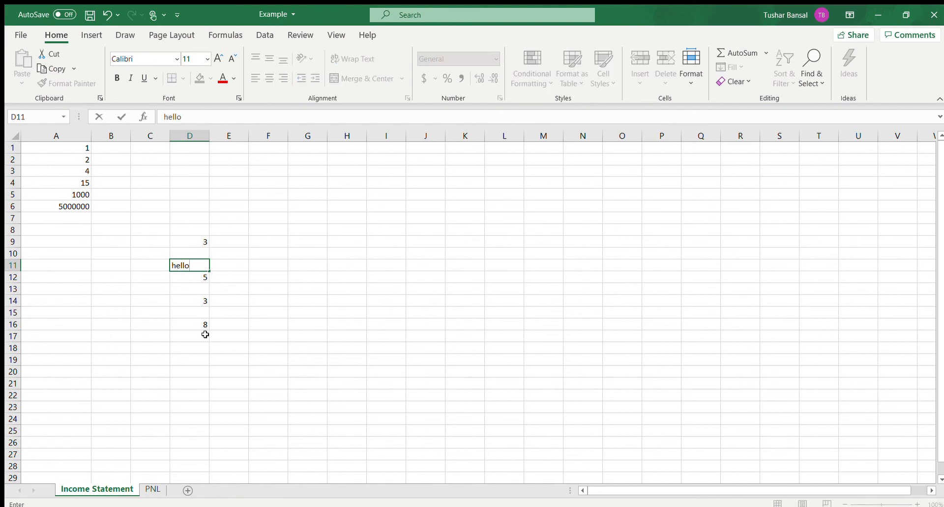
click(257, 332)
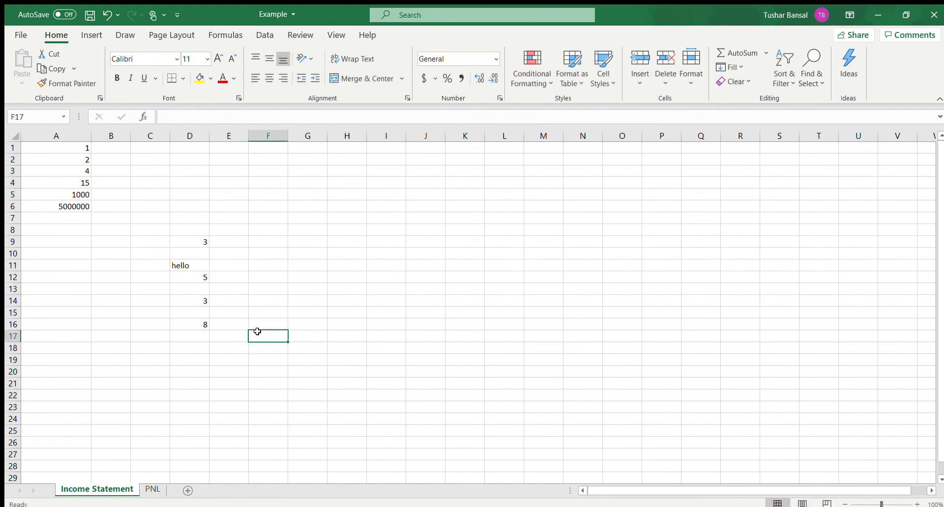
Step: Use AutoSum below D9:D16 to insert the maximum in D17, the minimum in D18 and the number count in D19
drag(206, 239, 195, 324)
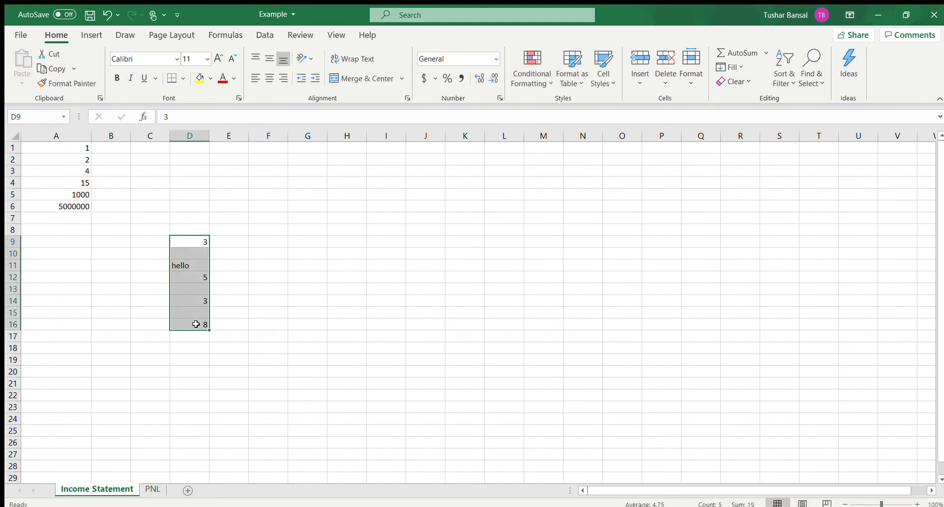
click(761, 118)
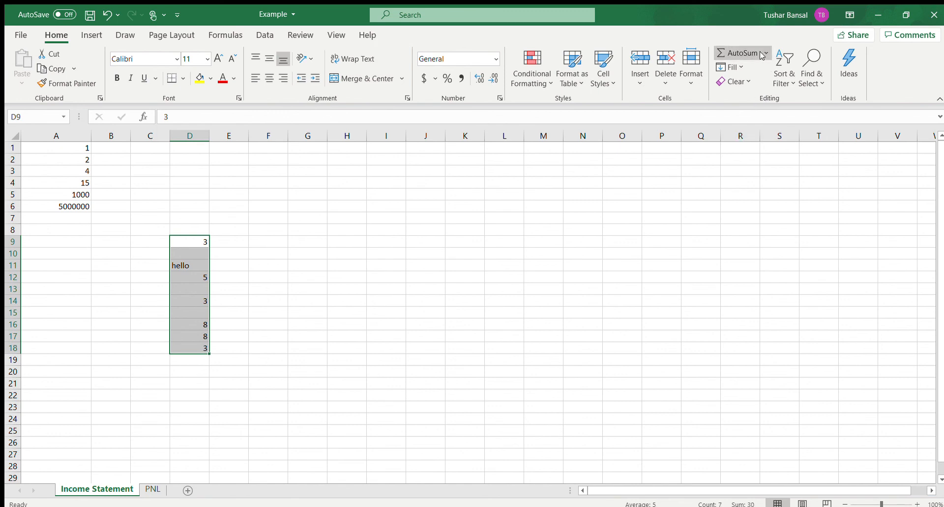
click(446, 314)
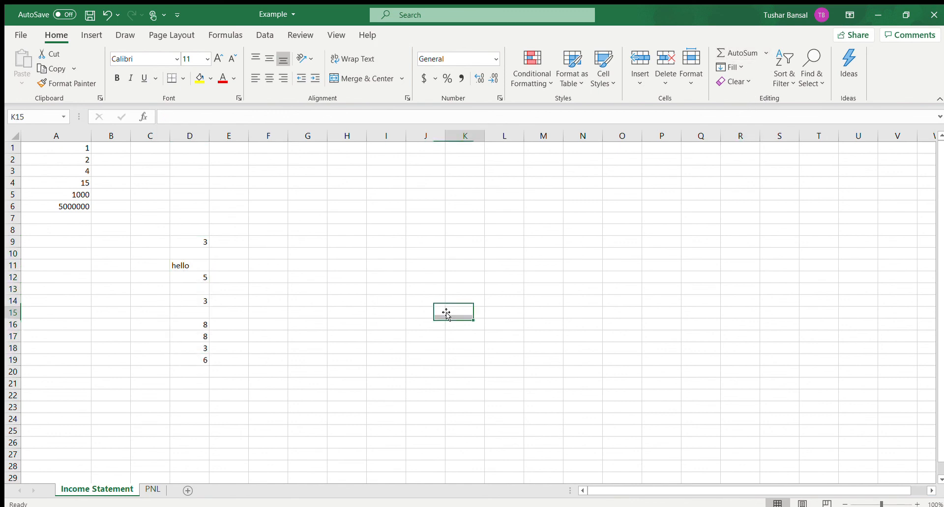
Step: Inspect the individual cells from D9 down to D20, including the minimum formula in D18 and the count formula in D19
click(195, 246)
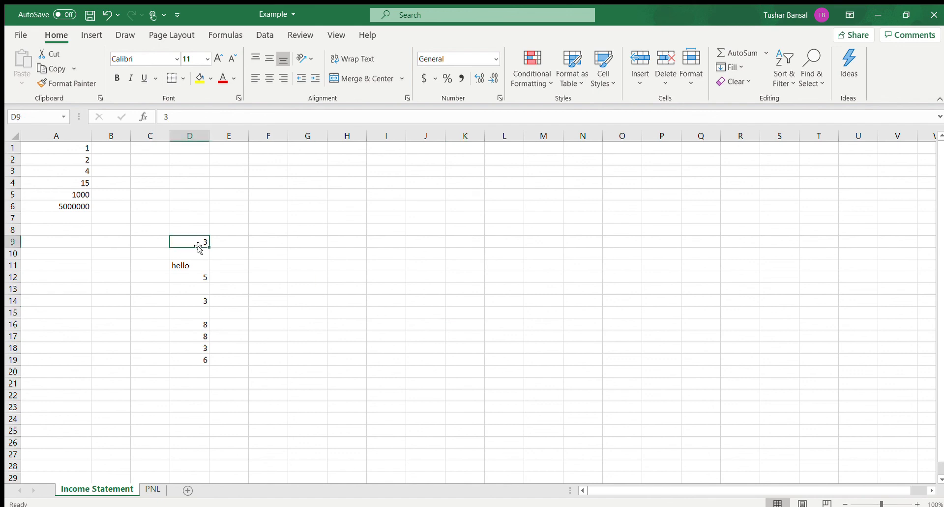
click(194, 277)
click(195, 308)
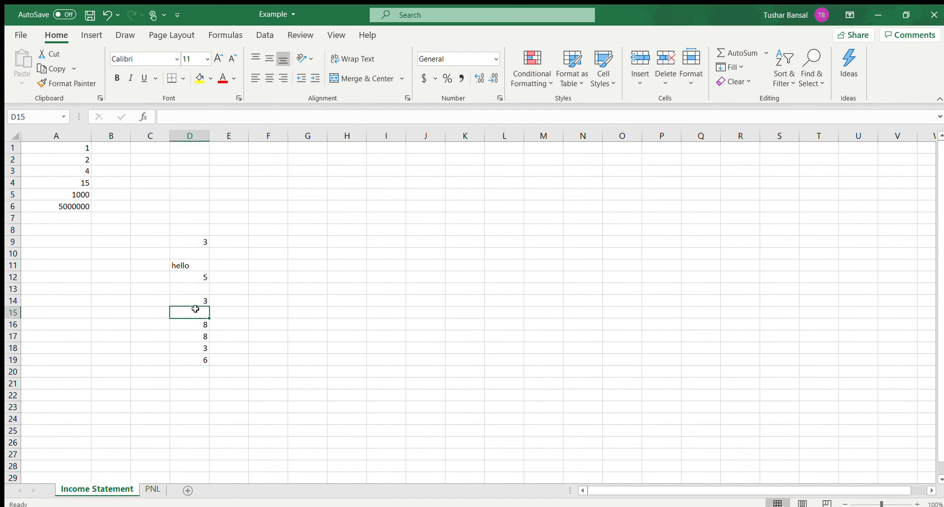
click(196, 301)
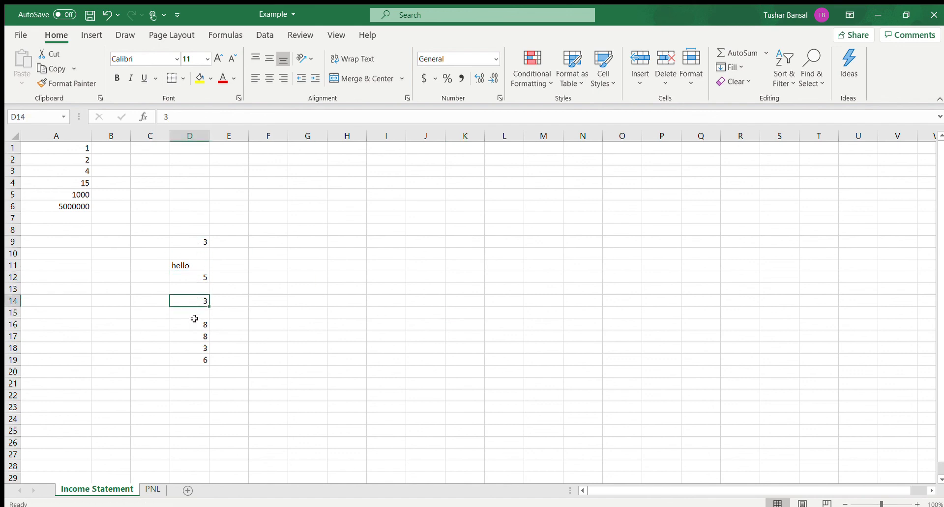
click(194, 325)
click(196, 338)
click(196, 347)
click(200, 370)
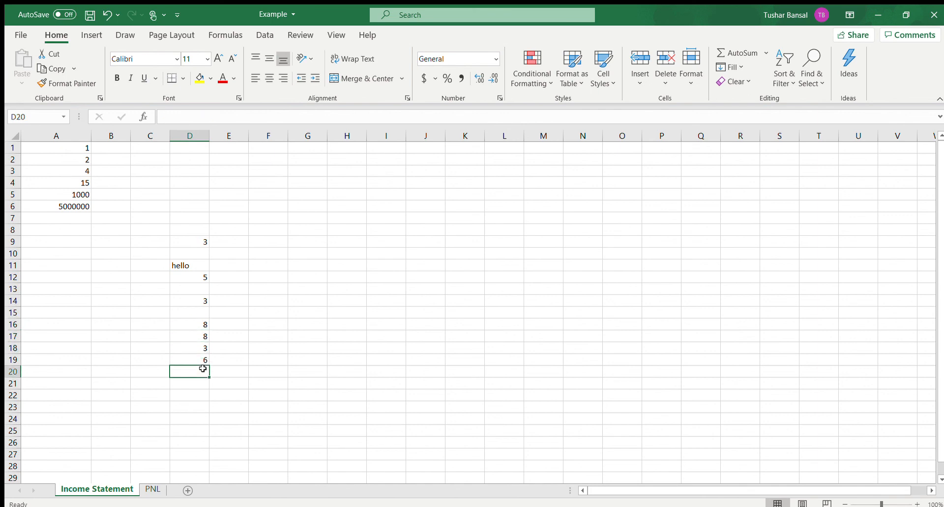
click(202, 360)
click(194, 348)
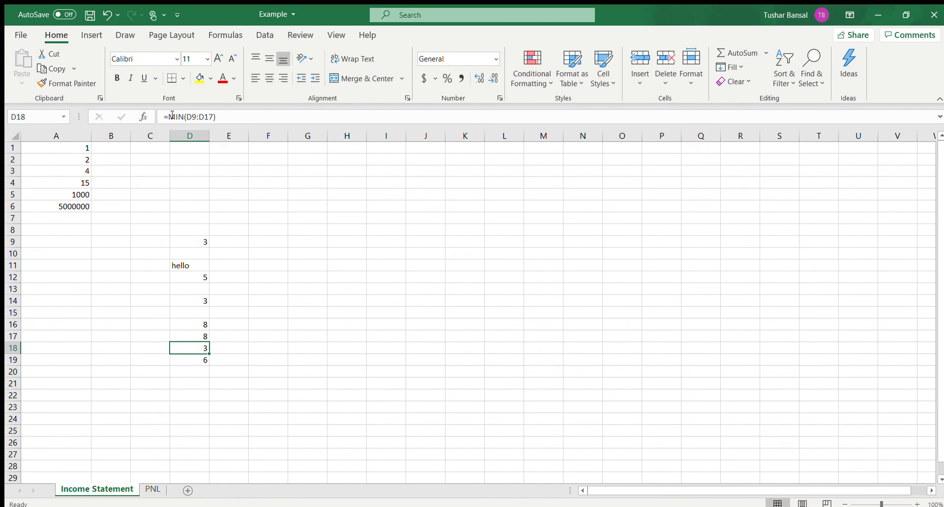
Step: Replace the minimum formula in cell D18 with a plain cell reference
drag(159, 116, 216, 117)
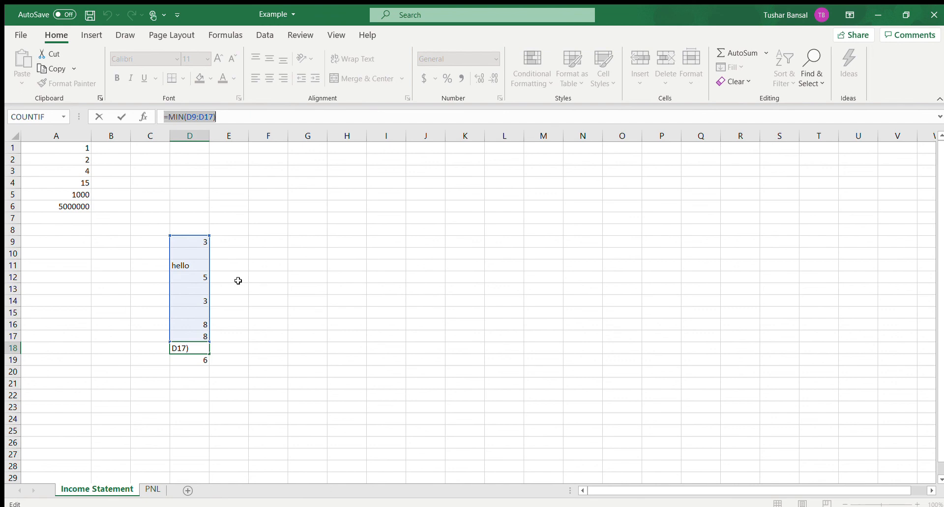
text(=)
click(268, 276)
click(238, 360)
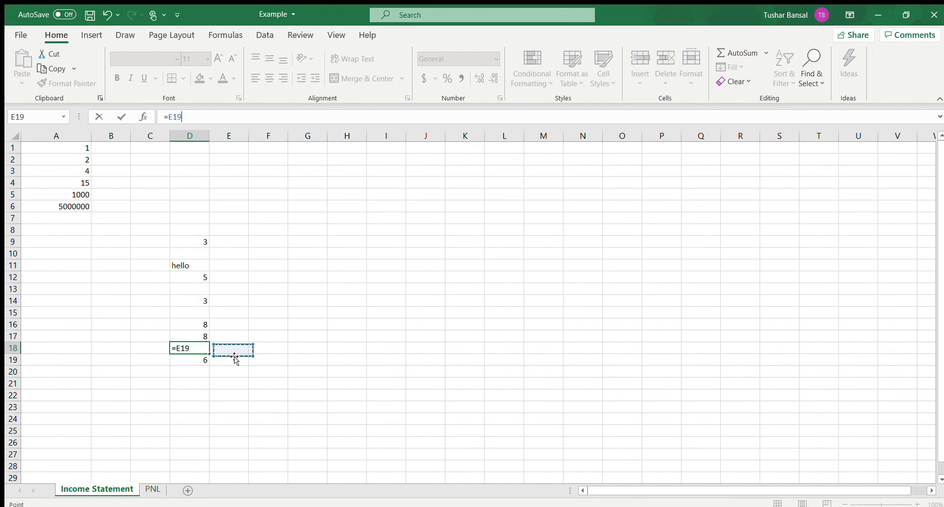
key(ctrl+z)
click(232, 362)
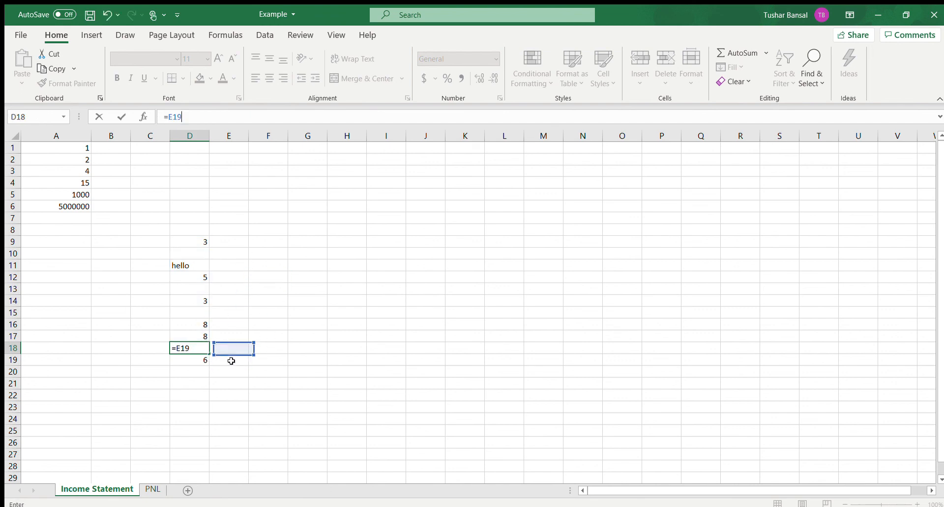
key(ctrl+z)
click(280, 346)
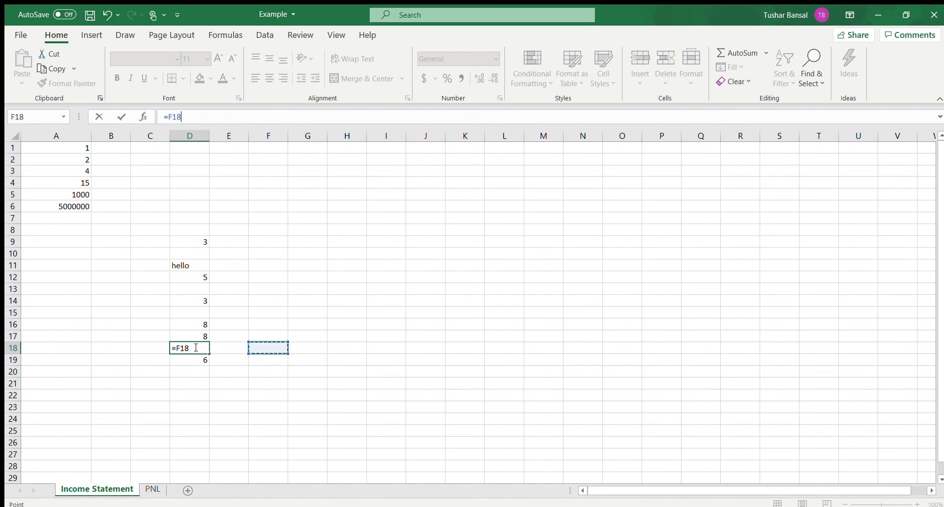
click(196, 348)
key(Return)
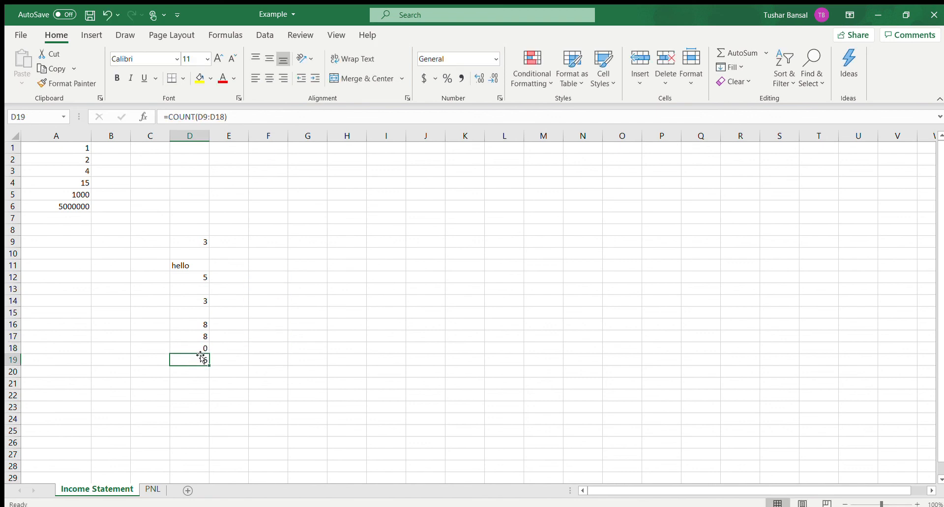
Step: Clear all numbers, text and formulas from cells D9:D19
drag(199, 357, 199, 242)
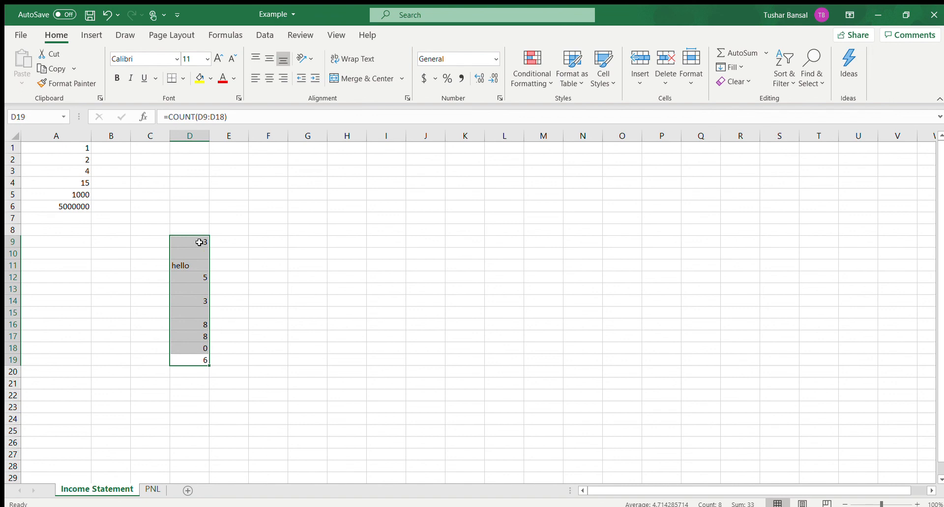
key(Delete)
click(300, 275)
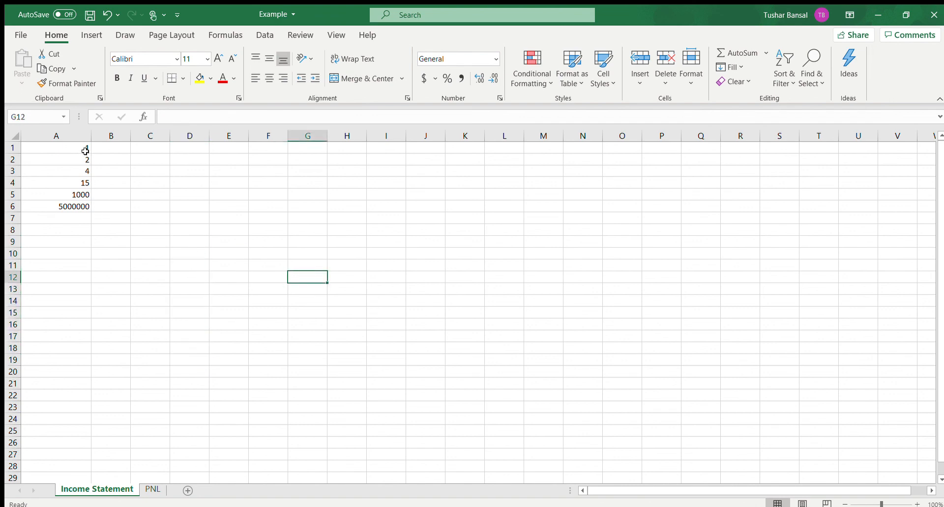
Step: Clear the numbers from cells A1:A6, and undo the deletion
drag(84, 149, 82, 206)
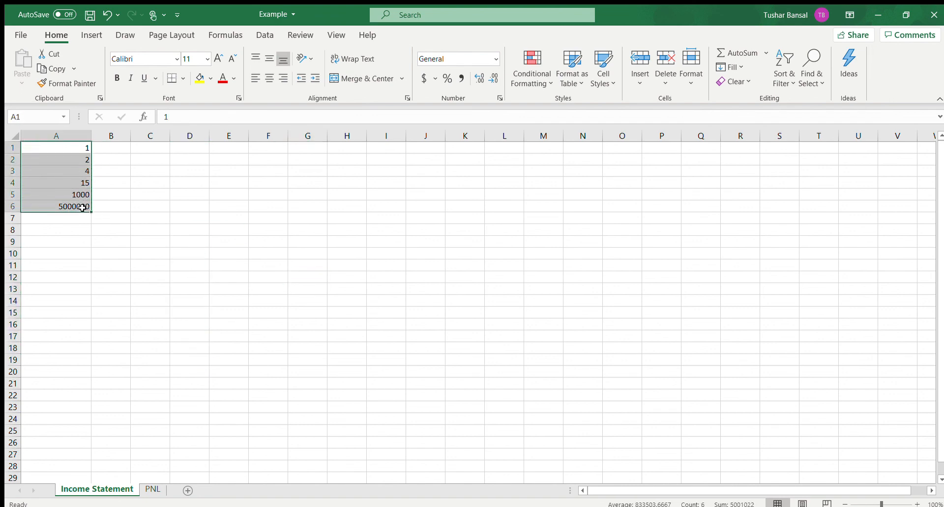
key(Delete)
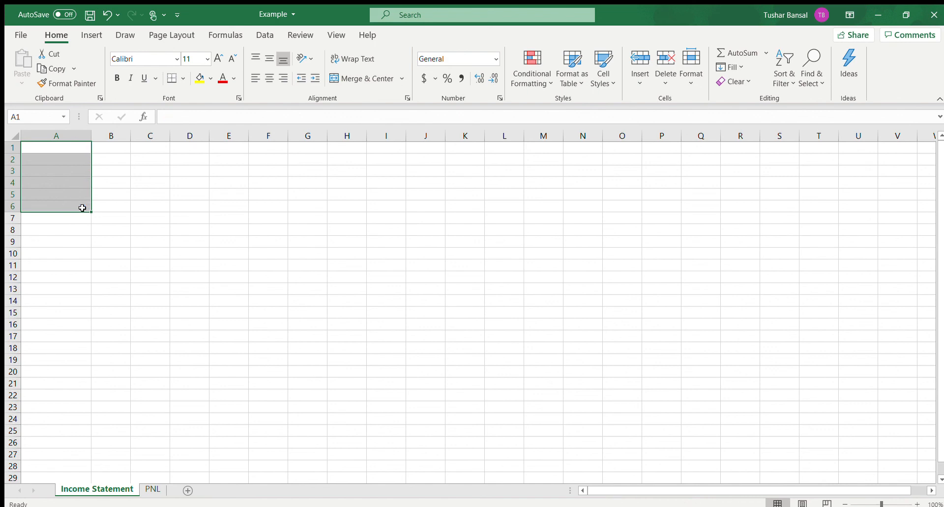
click(258, 289)
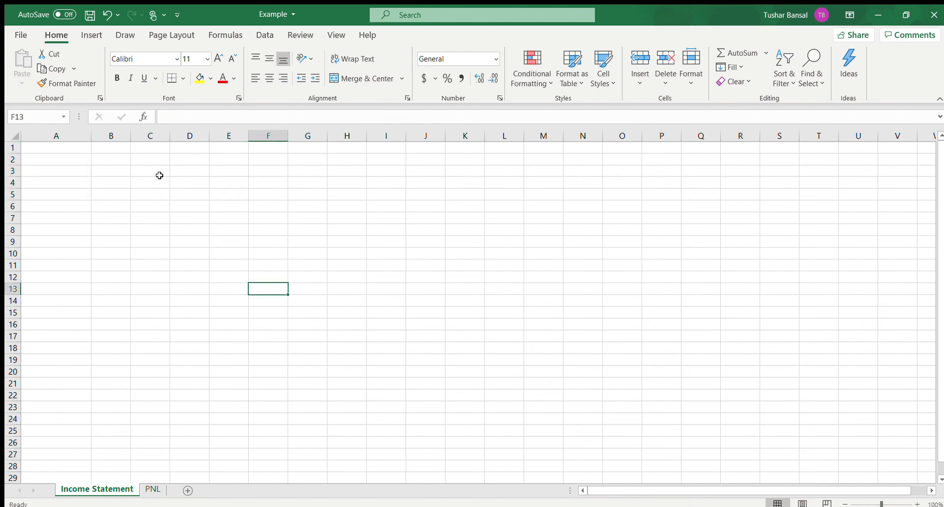
key(ctrl+z)
click(264, 216)
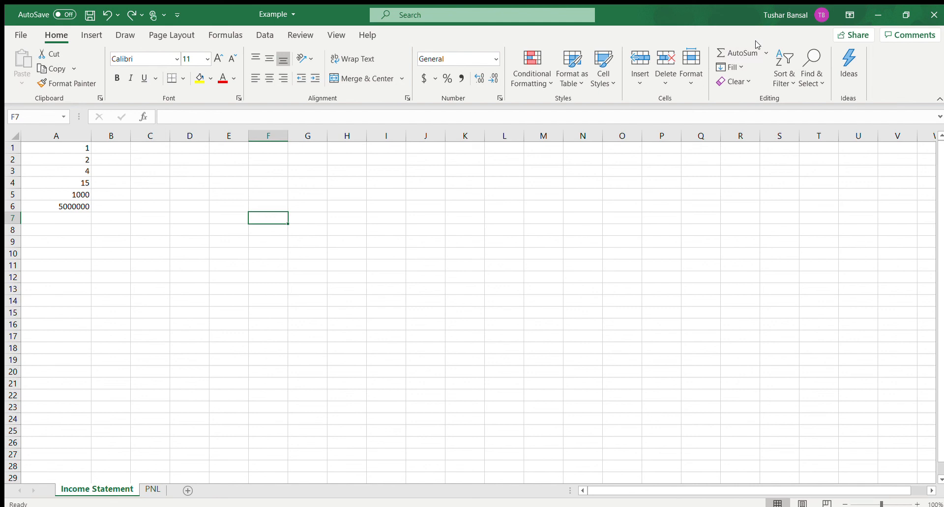
click(226, 36)
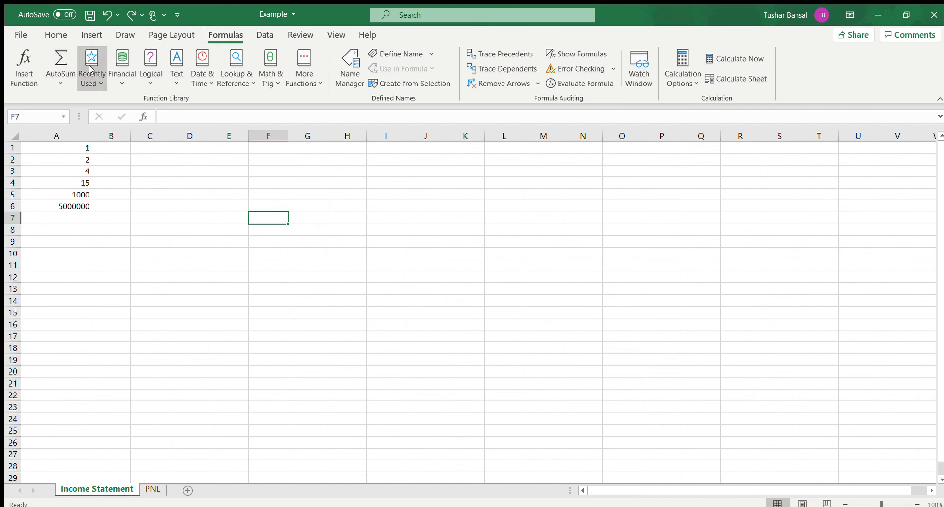
click(56, 35)
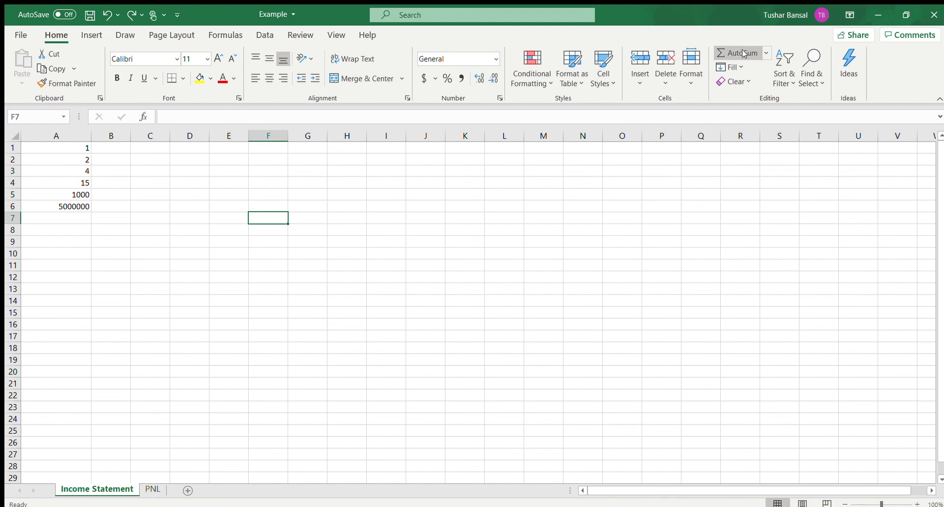
click(484, 240)
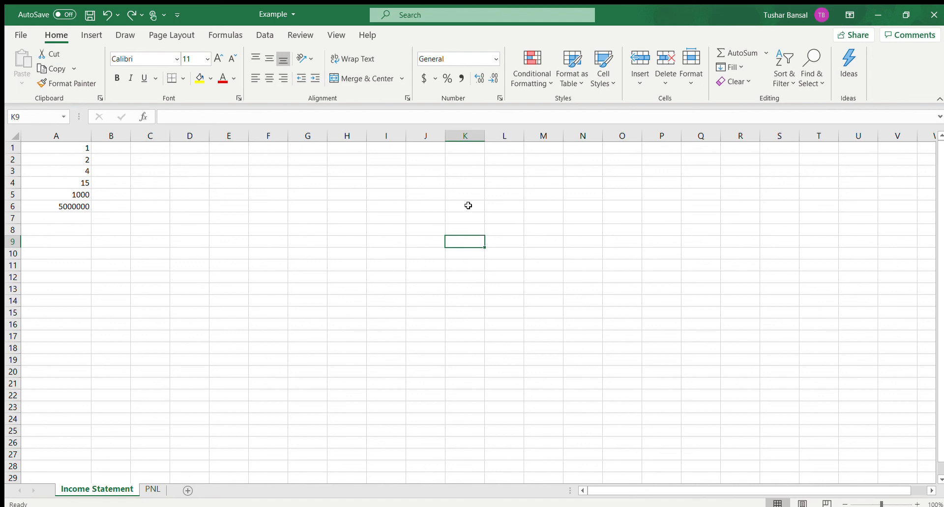
Step: Try inserting a sheet row above row 3 and a sheet column before column A, undoing each insertion
click(80, 173)
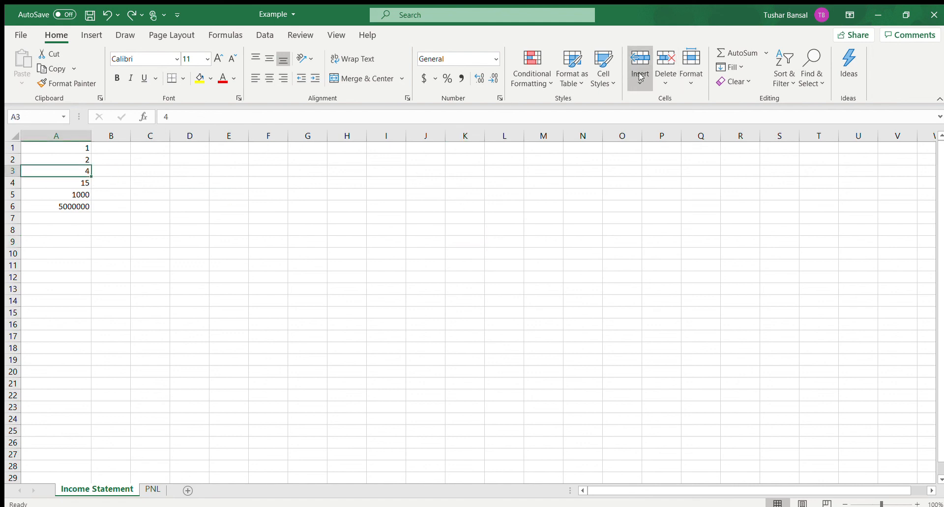
click(657, 120)
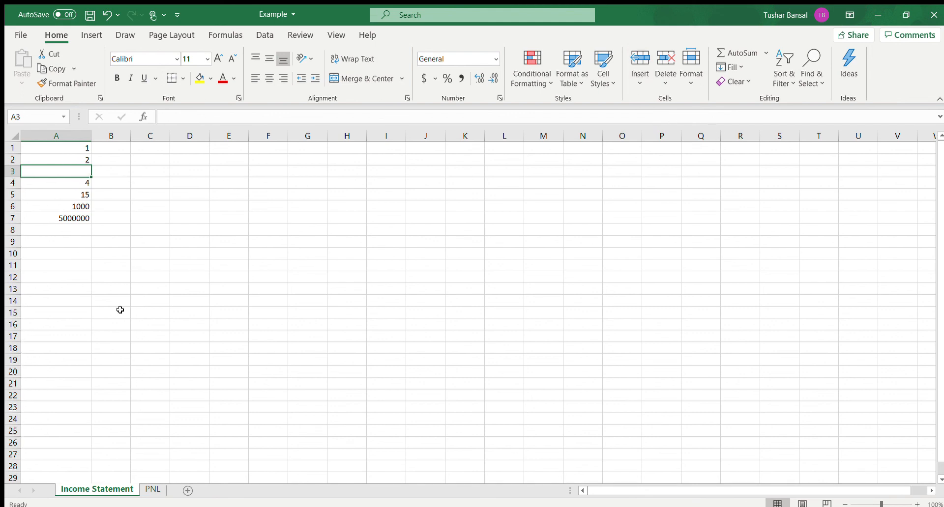
key(ctrl+z)
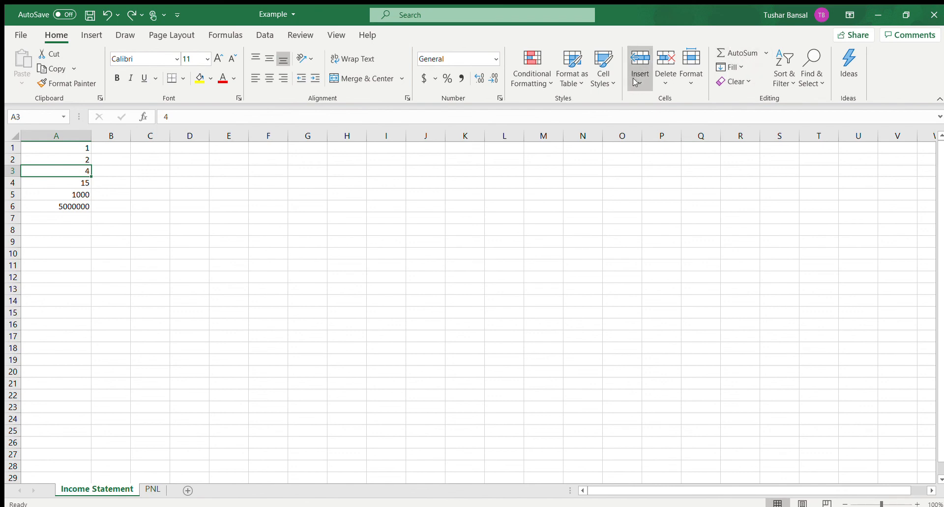
click(663, 138)
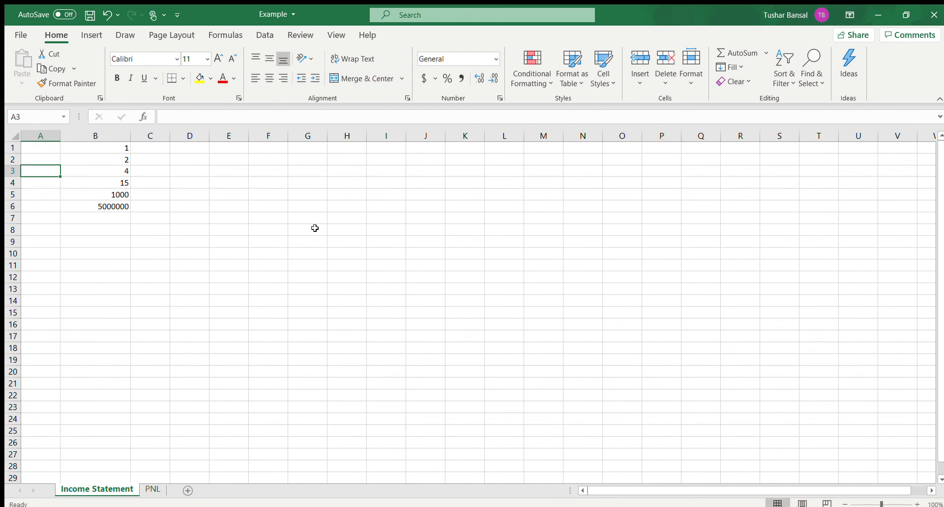
key(ctrl+z)
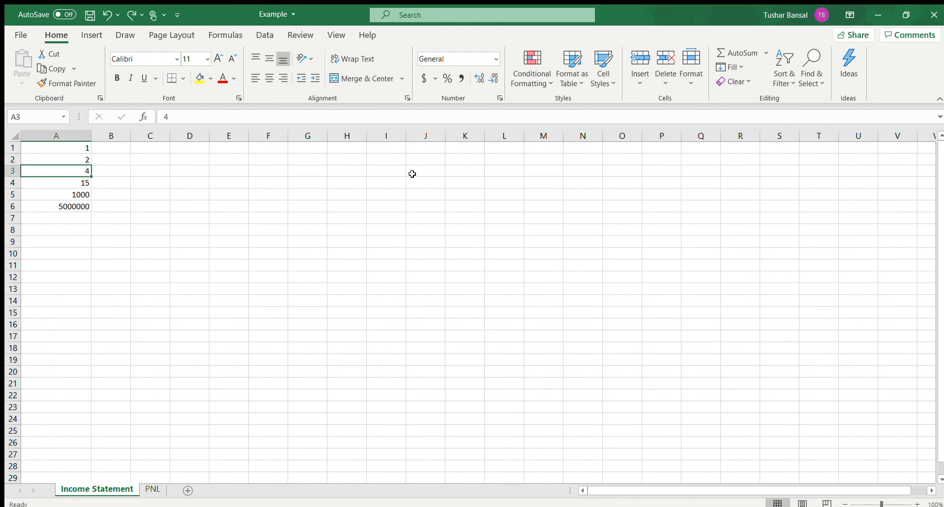